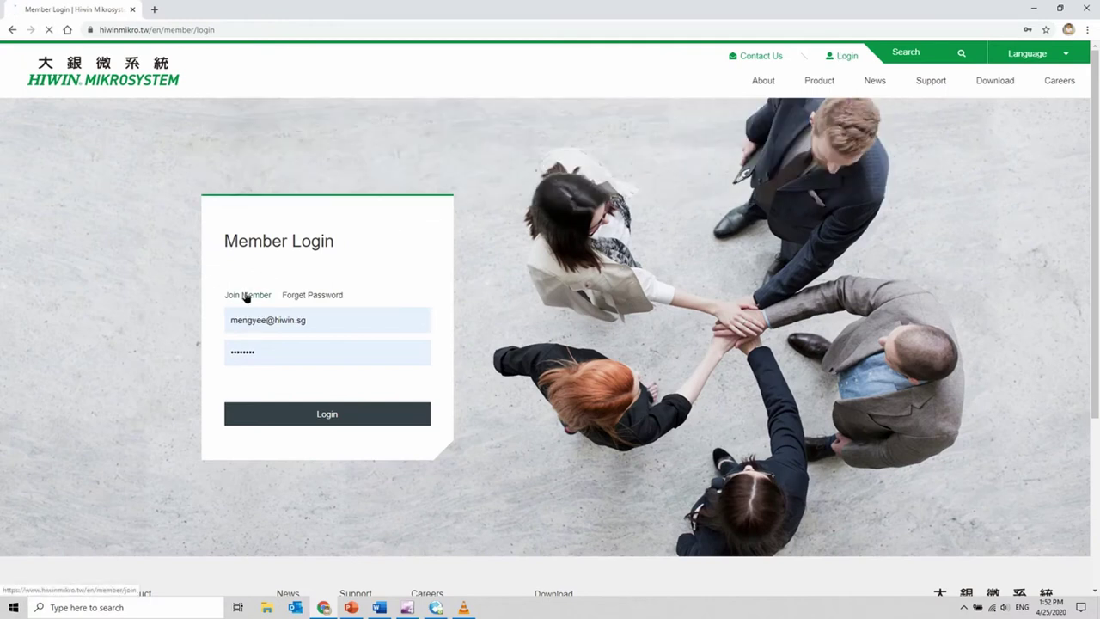
# Open the Join Member sign-up form from the Member Login page.
pyautogui.click(245, 296)
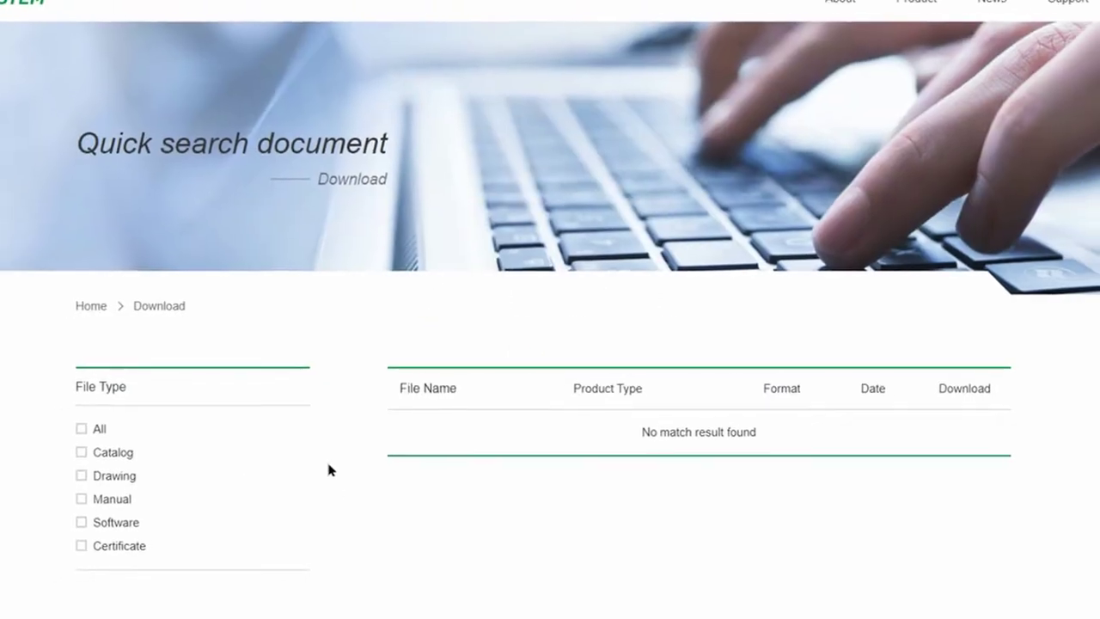
# Filter downloads to Software, Controller & Drive and Drive E1 to list the Thunder installers.
pyautogui.scroll(-3, 265, 437)
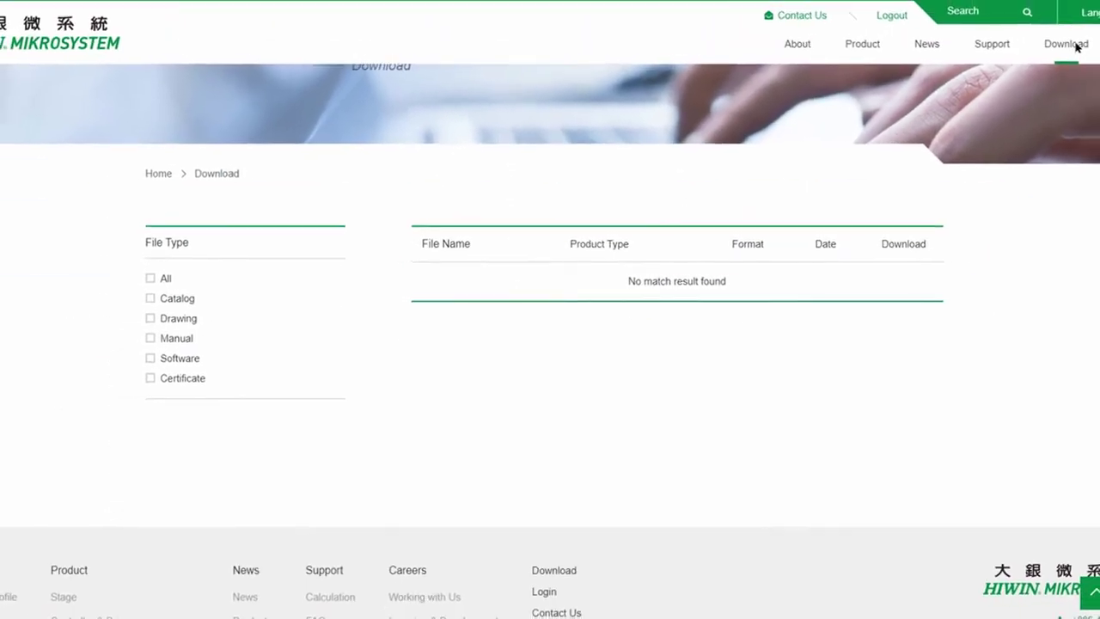
pyautogui.scroll(3, 1057, 54)
pyautogui.scroll(-3, 255, 365)
pyautogui.click(234, 294)
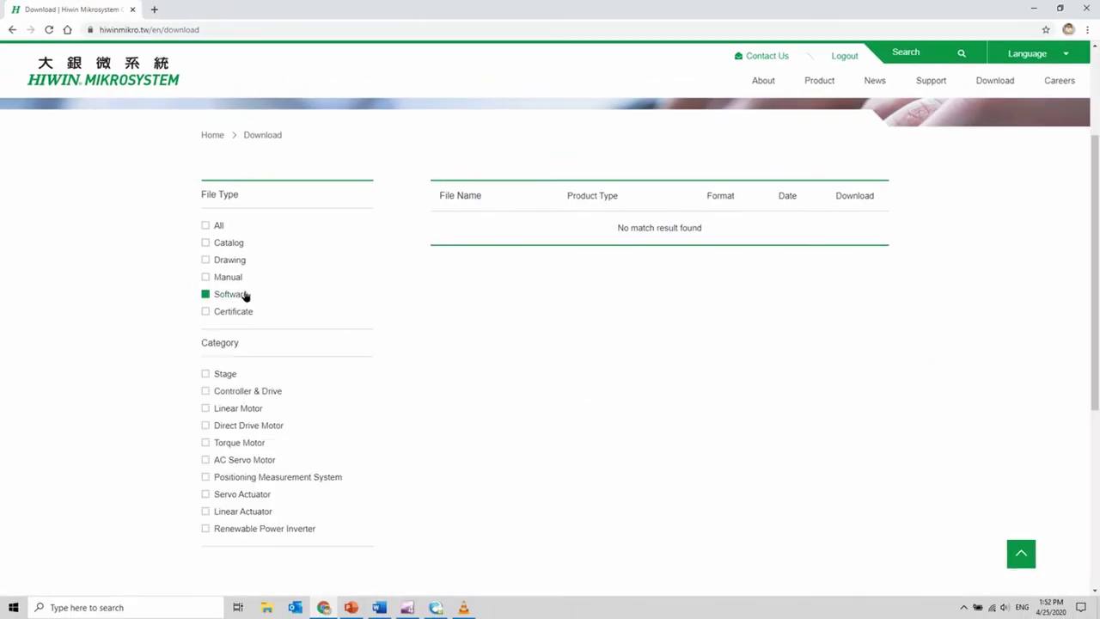
pyautogui.scroll(-2, 307, 317)
pyautogui.click(272, 311)
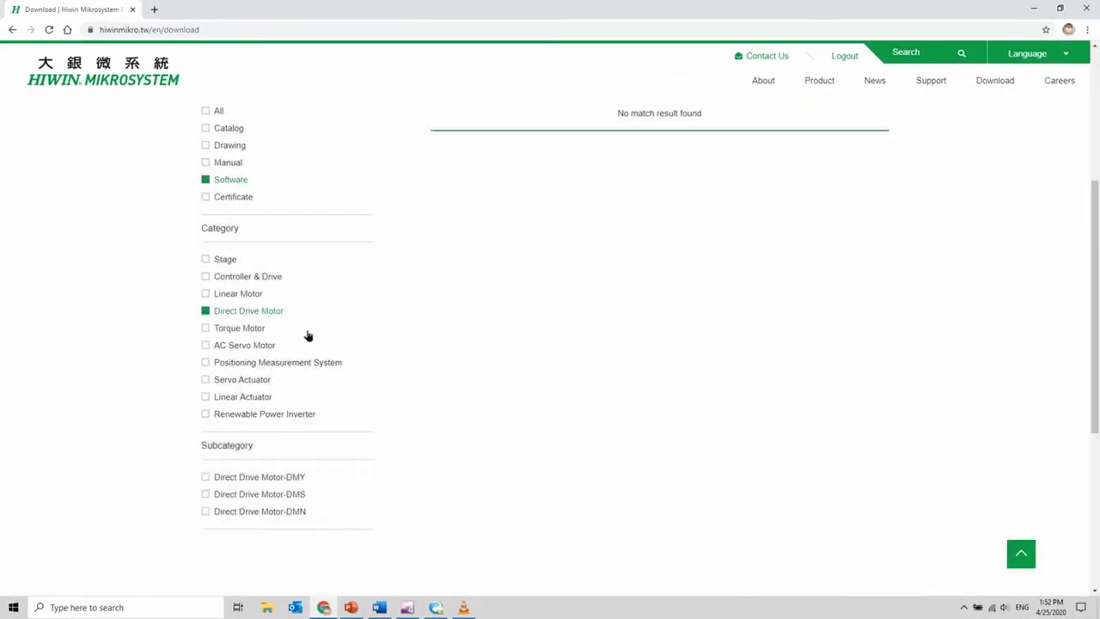
pyautogui.scroll(-2, 309, 353)
pyautogui.click(258, 162)
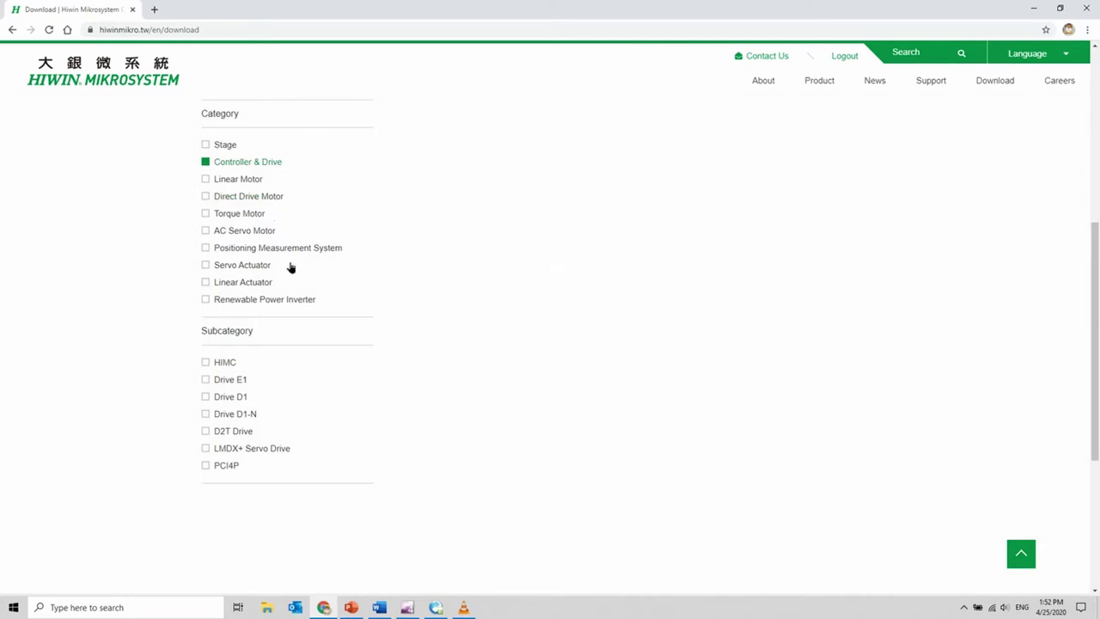
pyautogui.click(241, 379)
pyautogui.scroll(3, 564, 351)
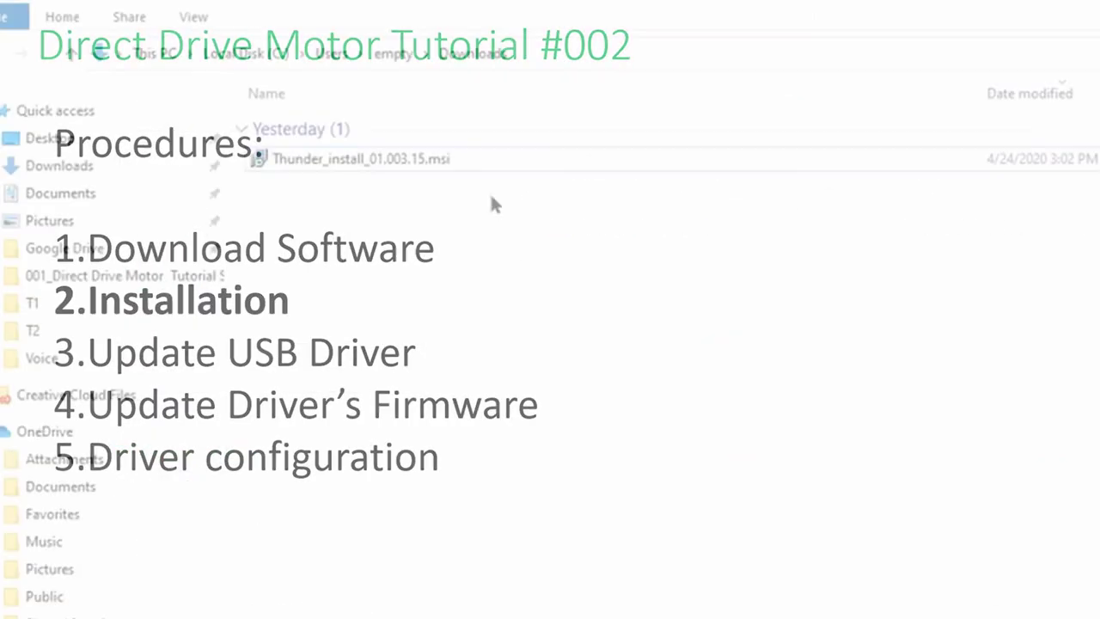
# Run Thunder_install_01.003.15.msi from Downloads and complete the Setup Wizard.
pyautogui.doubleClick(454, 159)
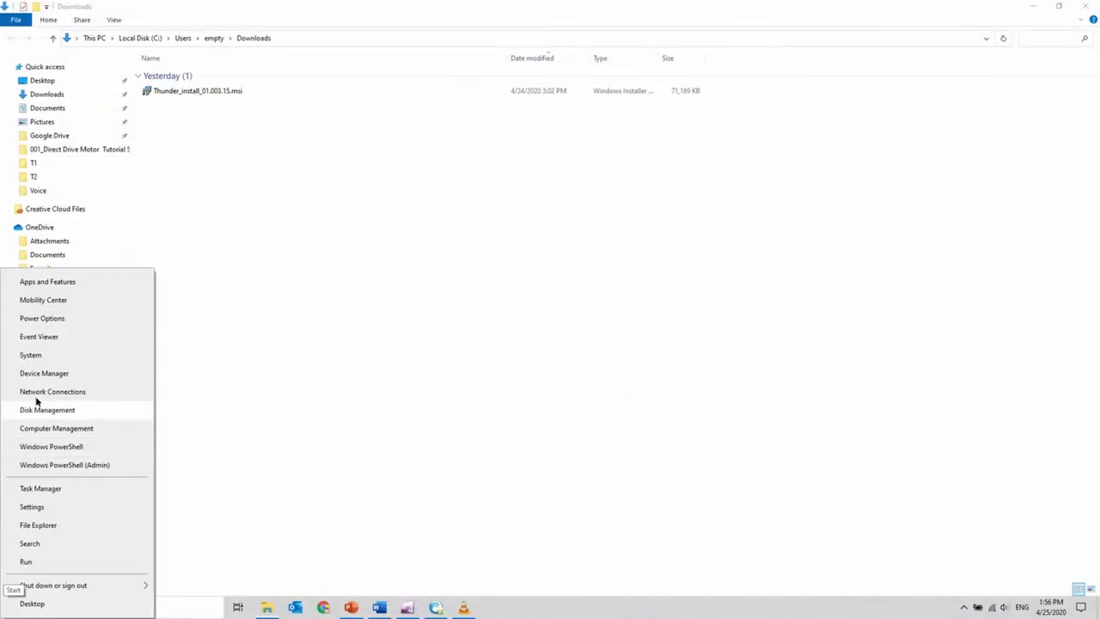
# In Device Manager, start a manual driver update for Mega-Fabs Motor Drv.
pyautogui.click(38, 375)
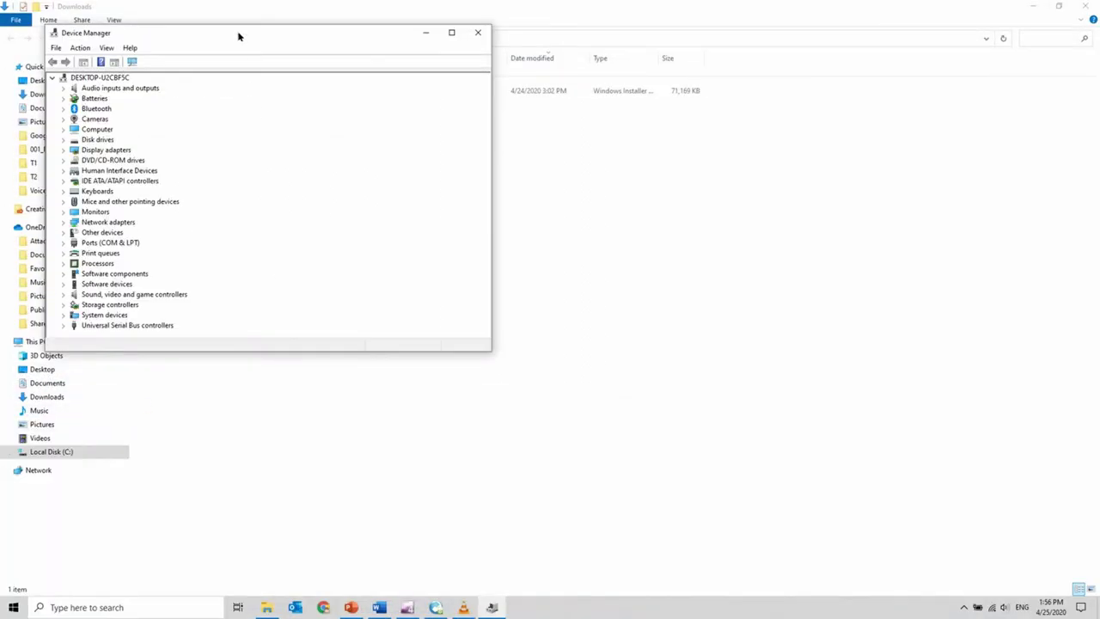
pyautogui.moveTo(238, 34); pyautogui.dragTo(563, 144)
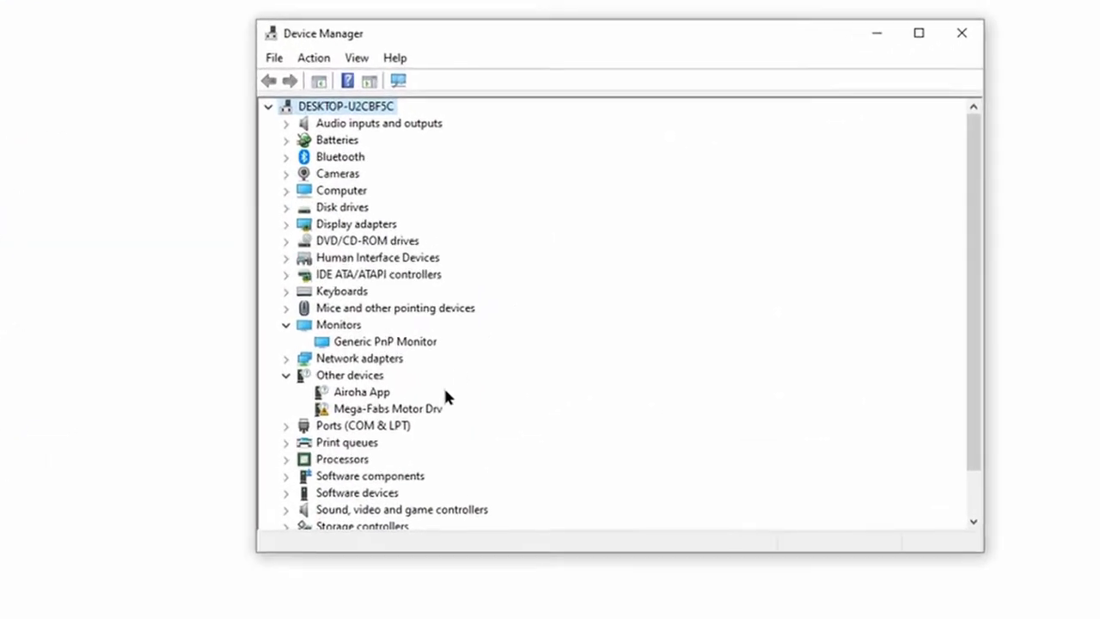
pyautogui.rightClick(477, 370)
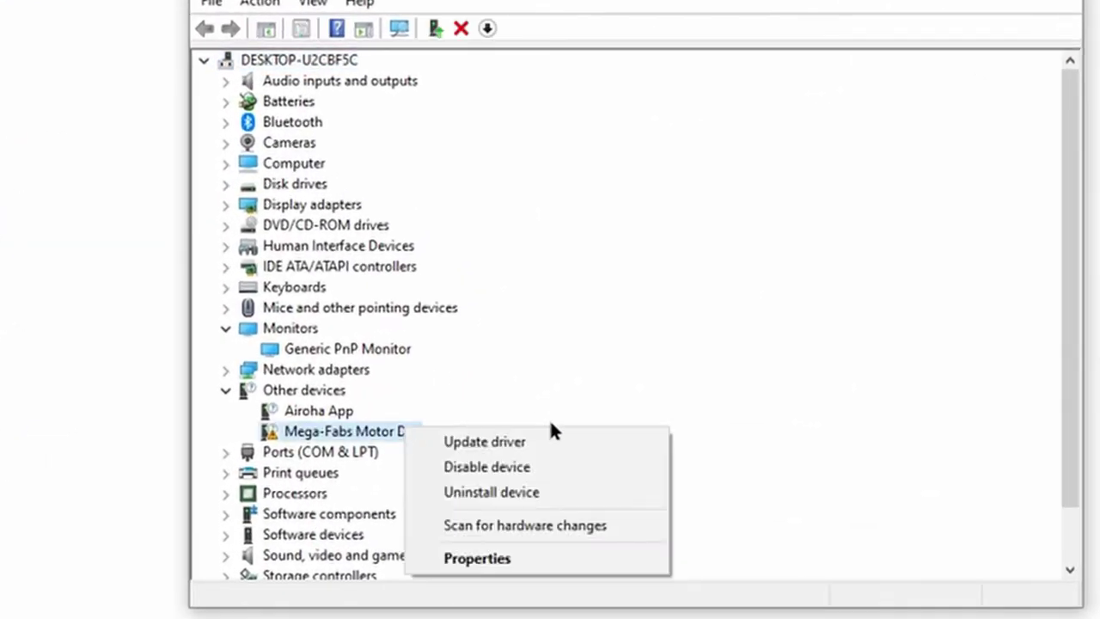
pyautogui.click(555, 438)
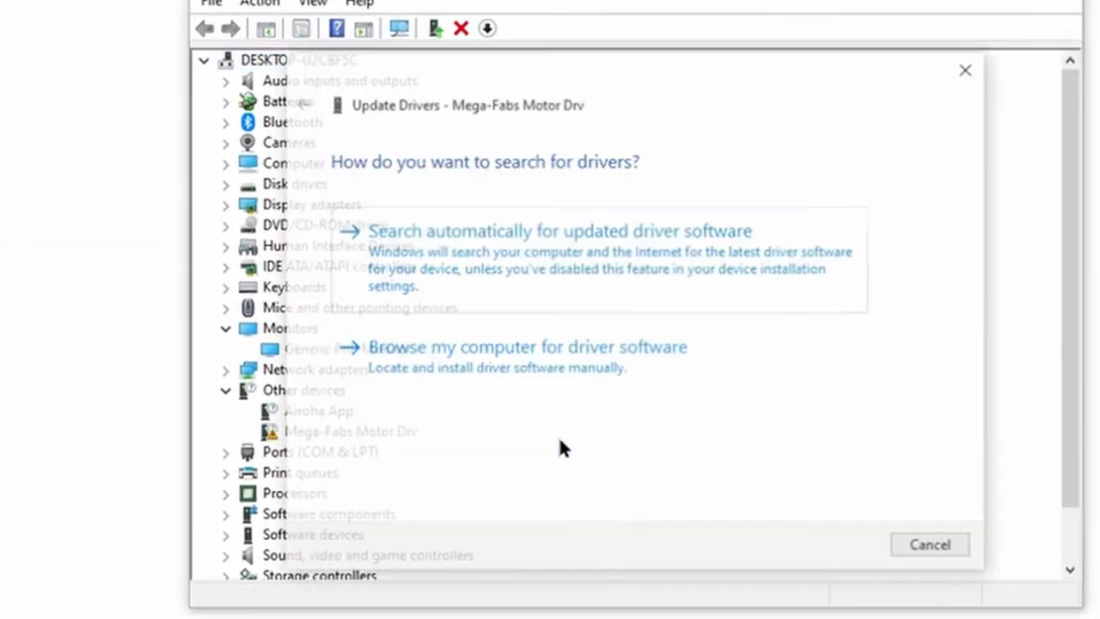
pyautogui.click(570, 378)
# Point the driver search to C:\HIWIN and install the driver.
pyautogui.click(808, 246)
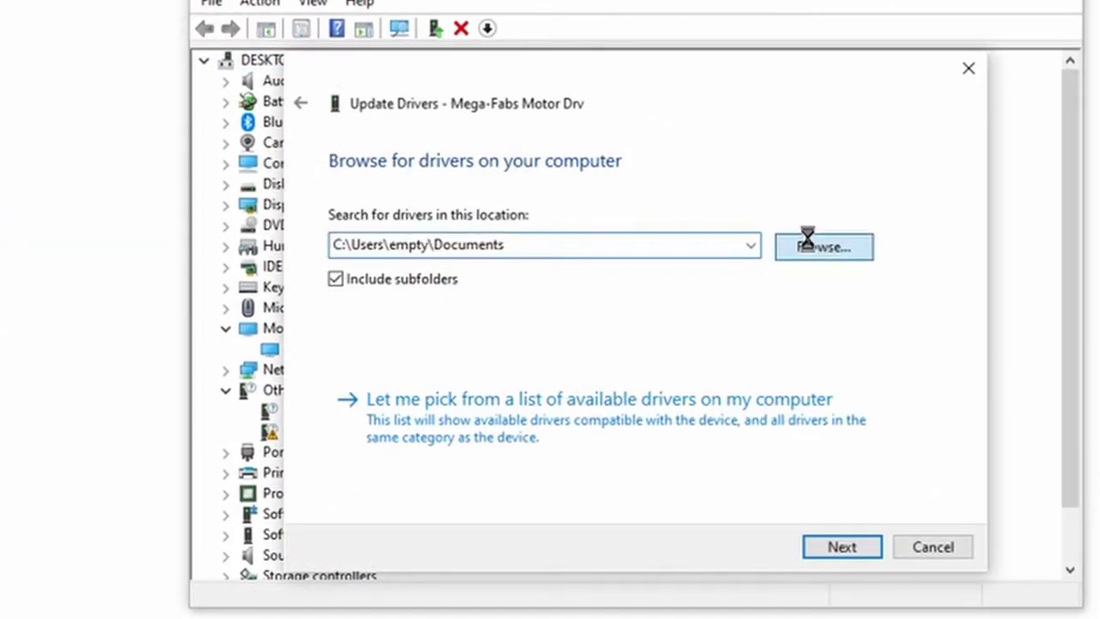
pyautogui.scroll(-2, 519, 333)
pyautogui.doubleClick(438, 355)
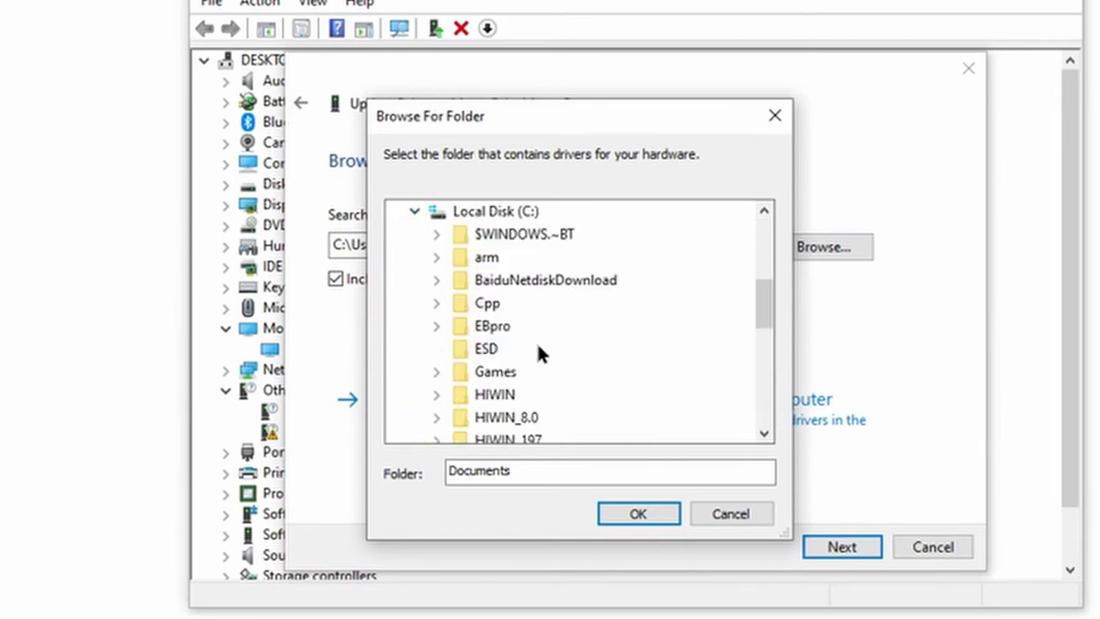
pyautogui.doubleClick(507, 393)
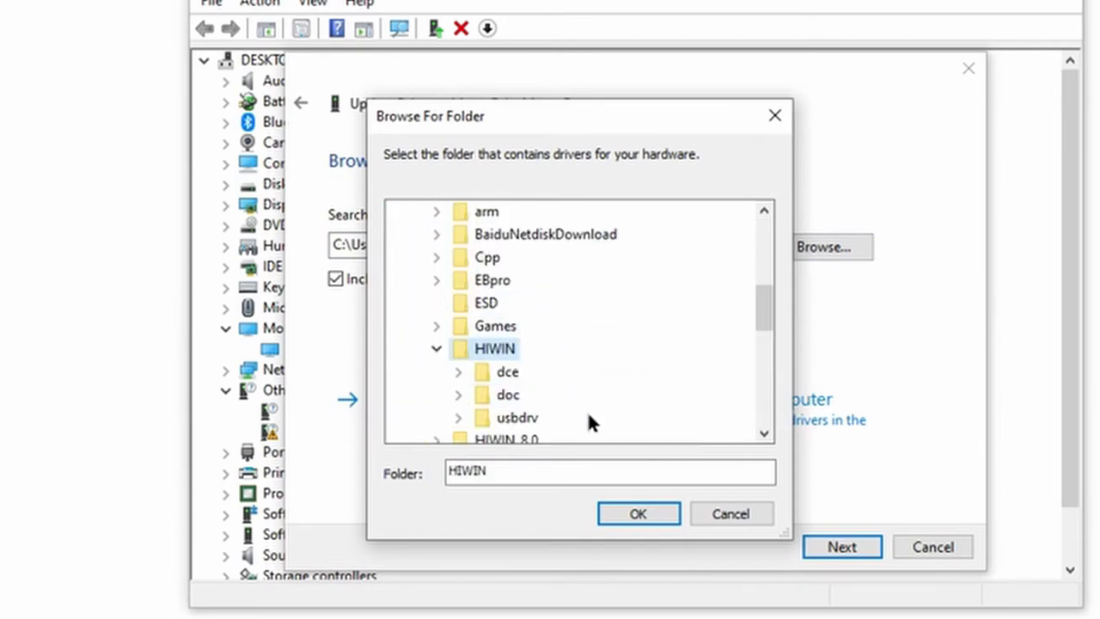
pyautogui.click(637, 514)
pyautogui.click(830, 547)
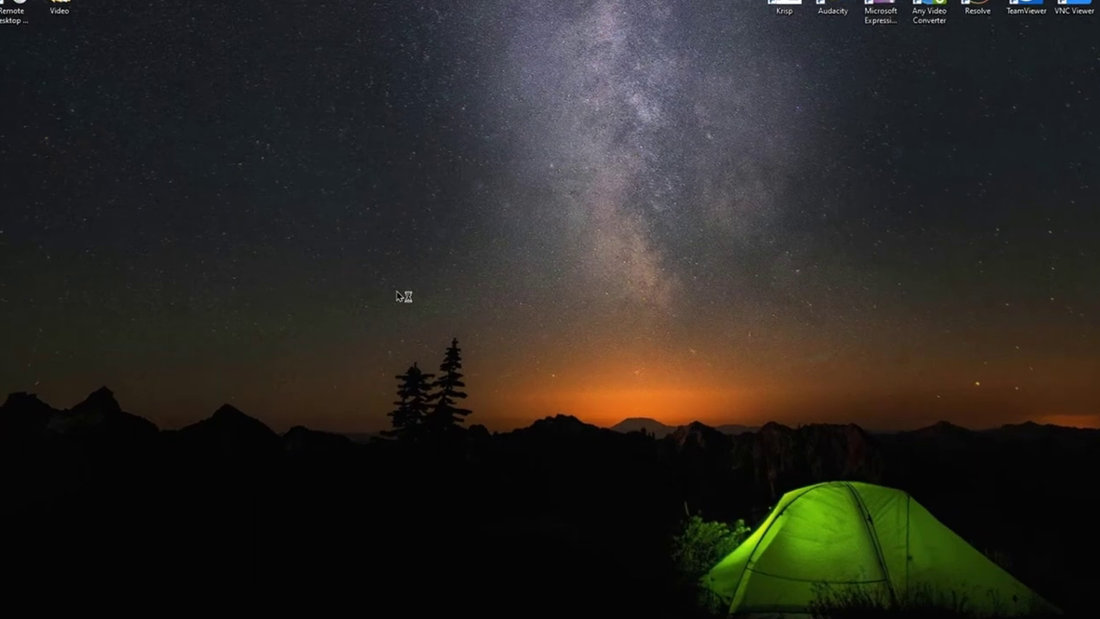
# Set Drive type to ED1F(Other) and connect over USB on Hub 3, Port 2.
pyautogui.moveTo(268, 114); pyautogui.dragTo(608, 121)
pyautogui.click(692, 166)
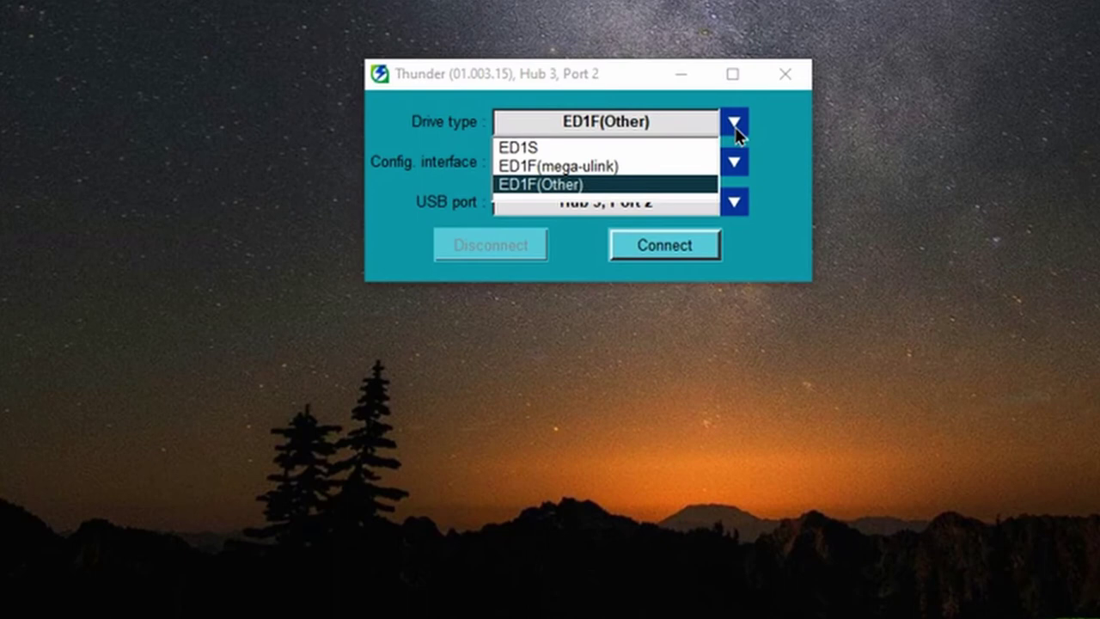
pyautogui.click(653, 147)
pyautogui.click(734, 123)
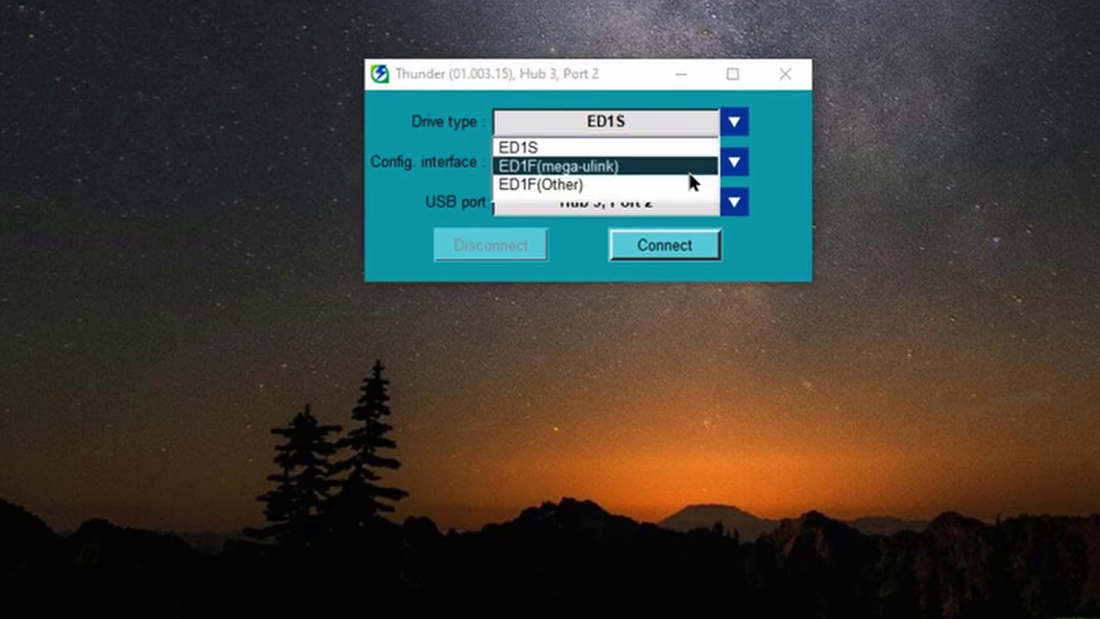
pyautogui.click(683, 185)
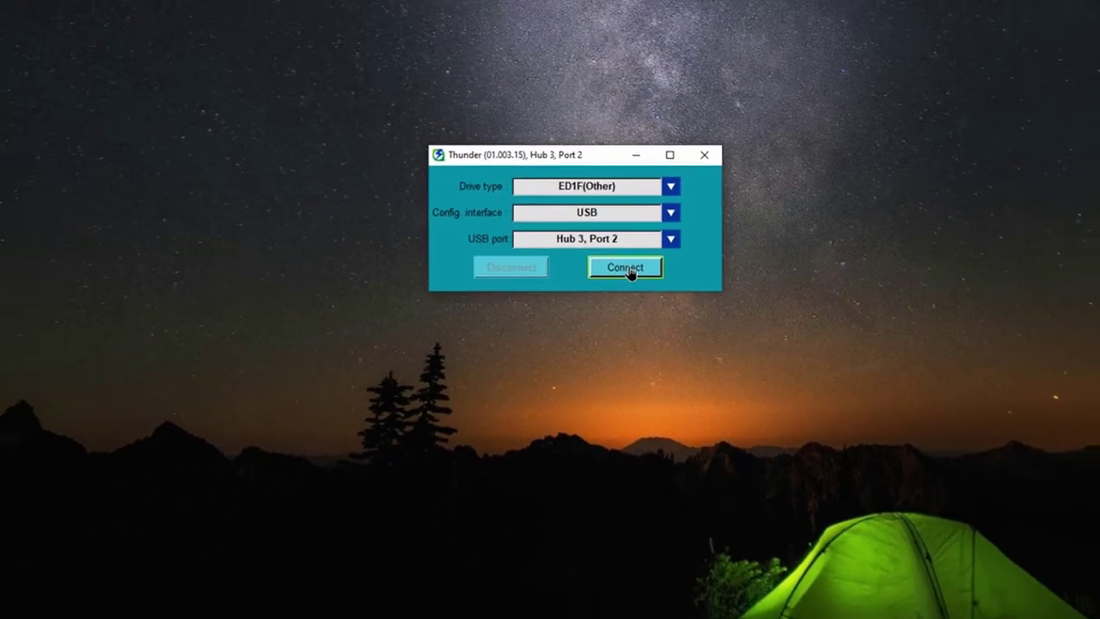
pyautogui.click(665, 245)
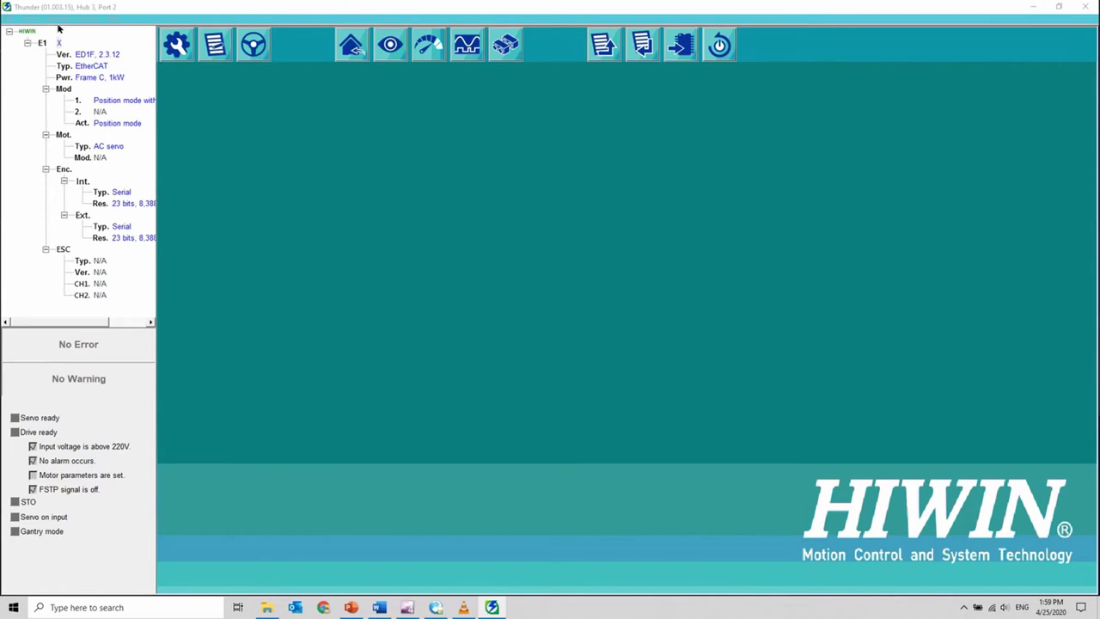
# Download firmware 2.3.12 to the drive via Tools > Update firmware.
pyautogui.click(34, 19)
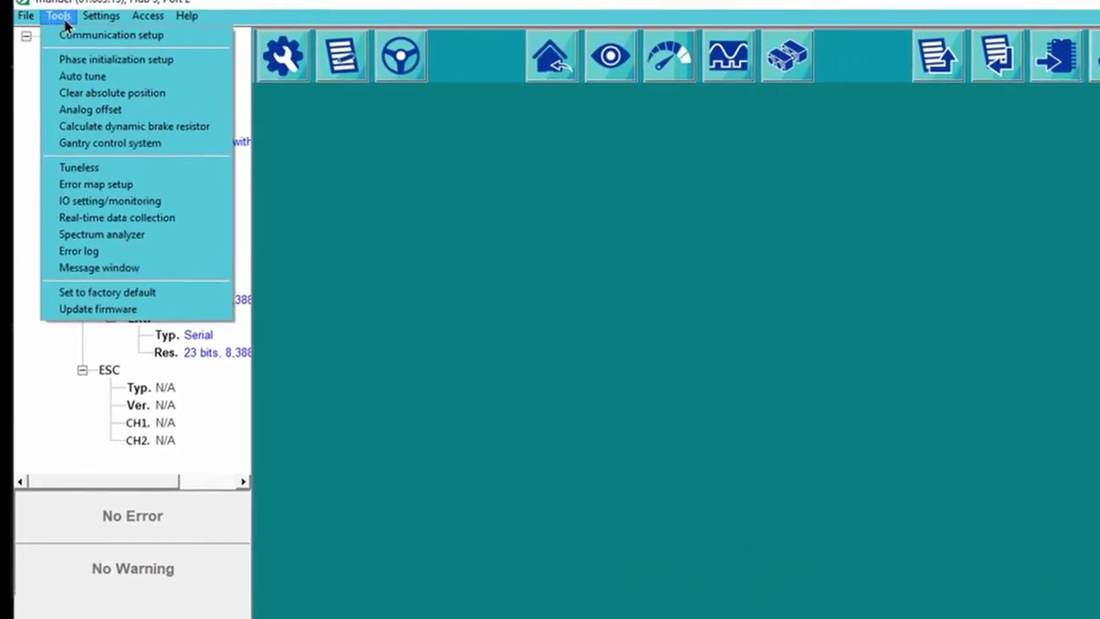
pyautogui.click(92, 308)
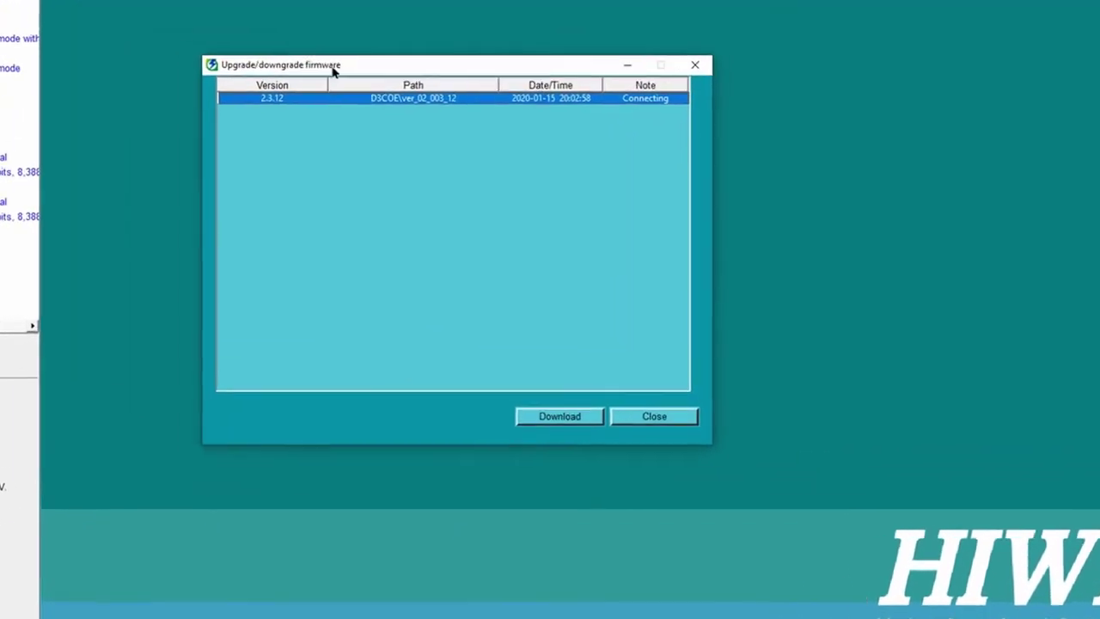
pyautogui.click(584, 418)
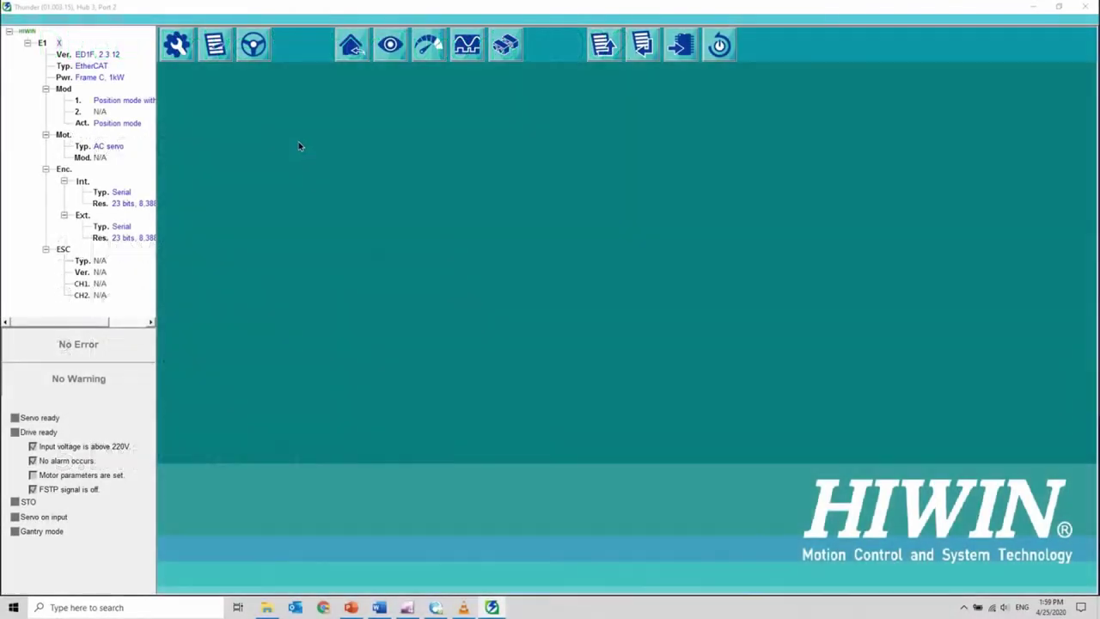
# Set the motor to Torque/direct drive, DMN series, model DMN42E(TMN42E).
pyautogui.click(180, 46)
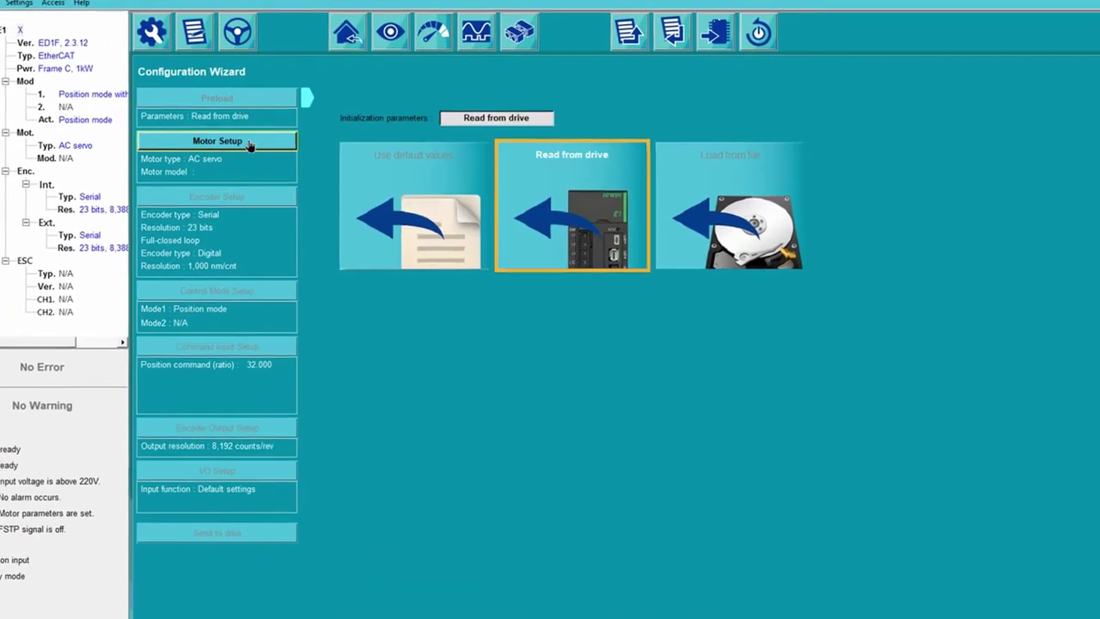
pyautogui.click(266, 145)
pyautogui.click(507, 139)
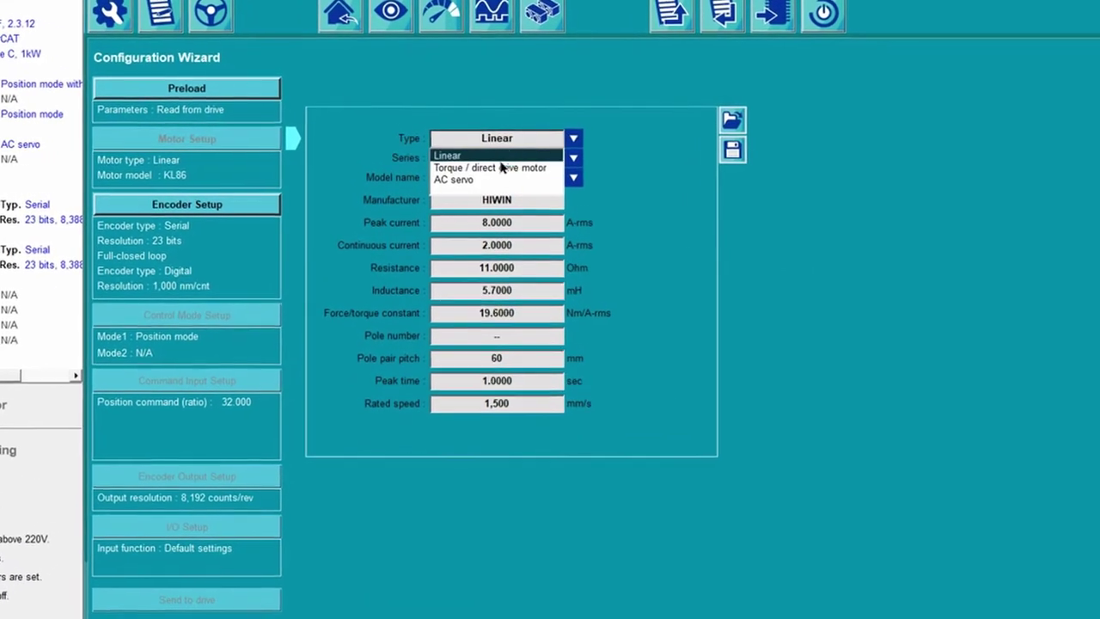
pyautogui.click(507, 165)
pyautogui.click(511, 159)
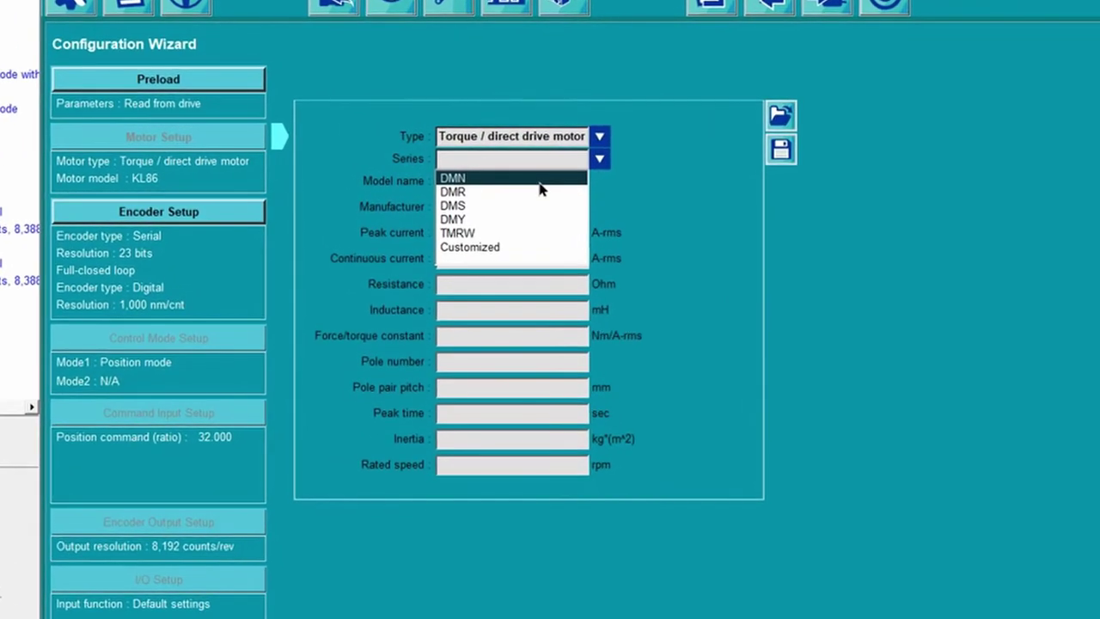
pyautogui.click(514, 172)
pyautogui.click(599, 182)
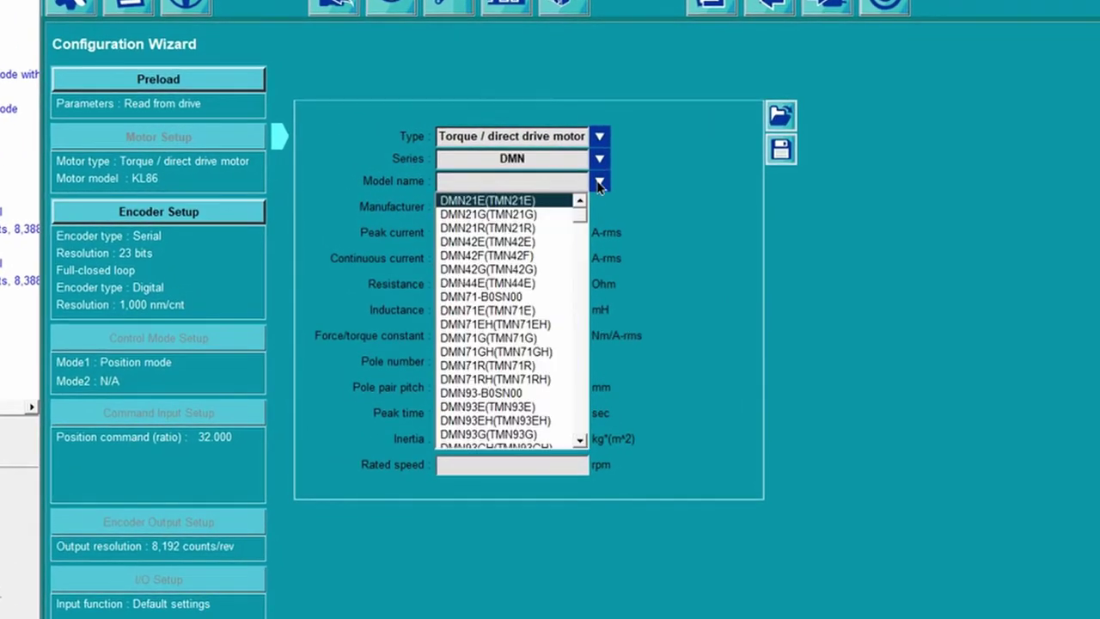
pyautogui.click(527, 242)
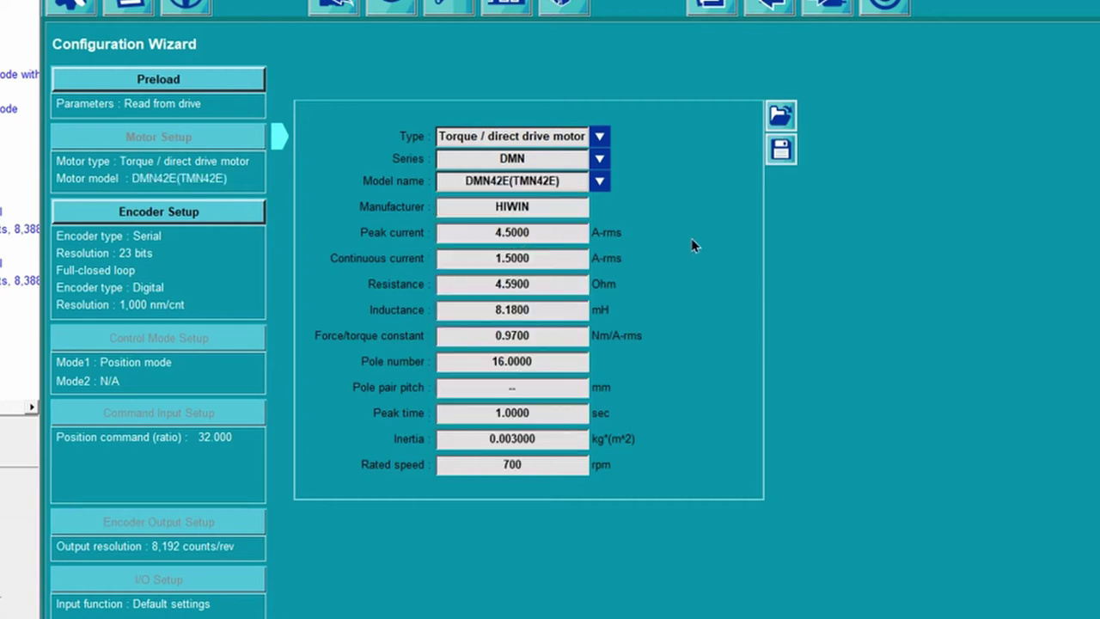
# Step through Encoder, Control Mode and Command Input, then open the electronic gear ratio settings.
pyautogui.click(226, 217)
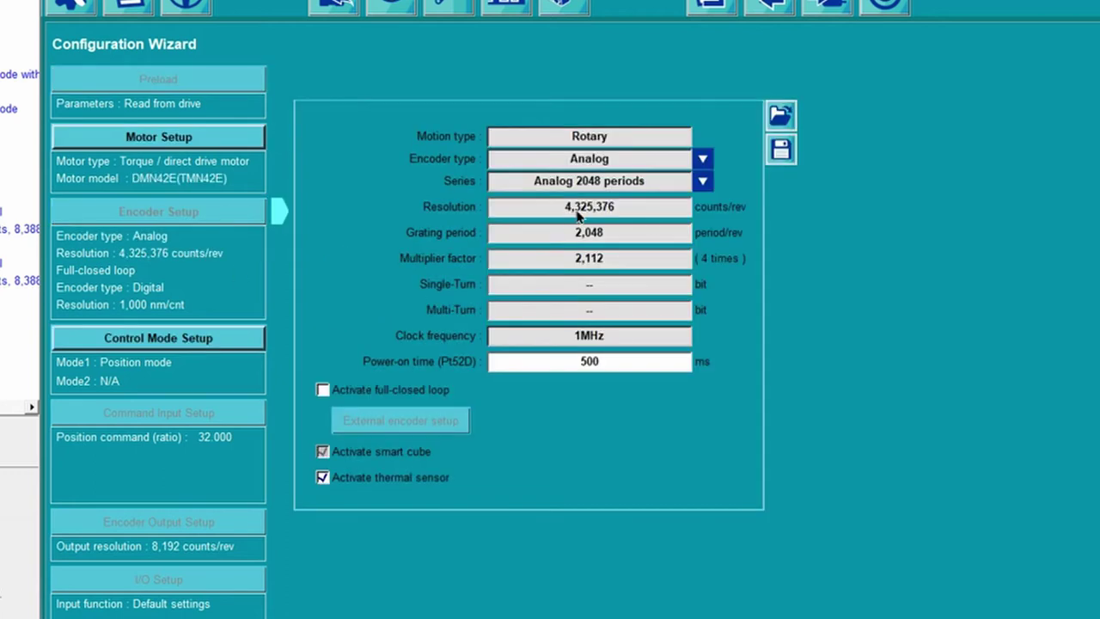
pyautogui.click(235, 338)
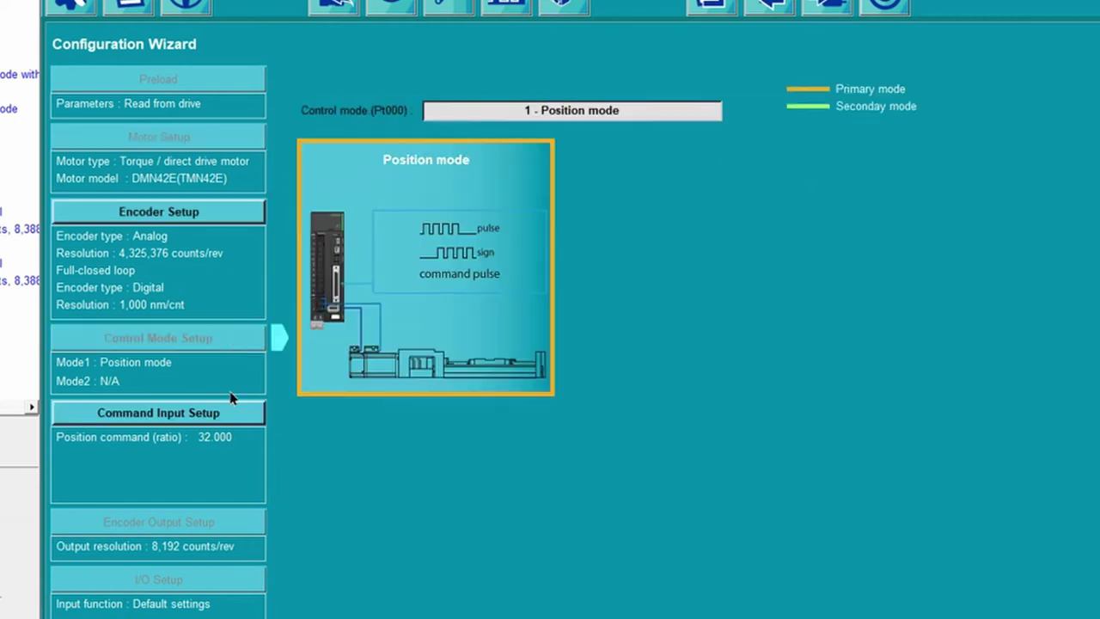
pyautogui.click(233, 412)
pyautogui.click(353, 249)
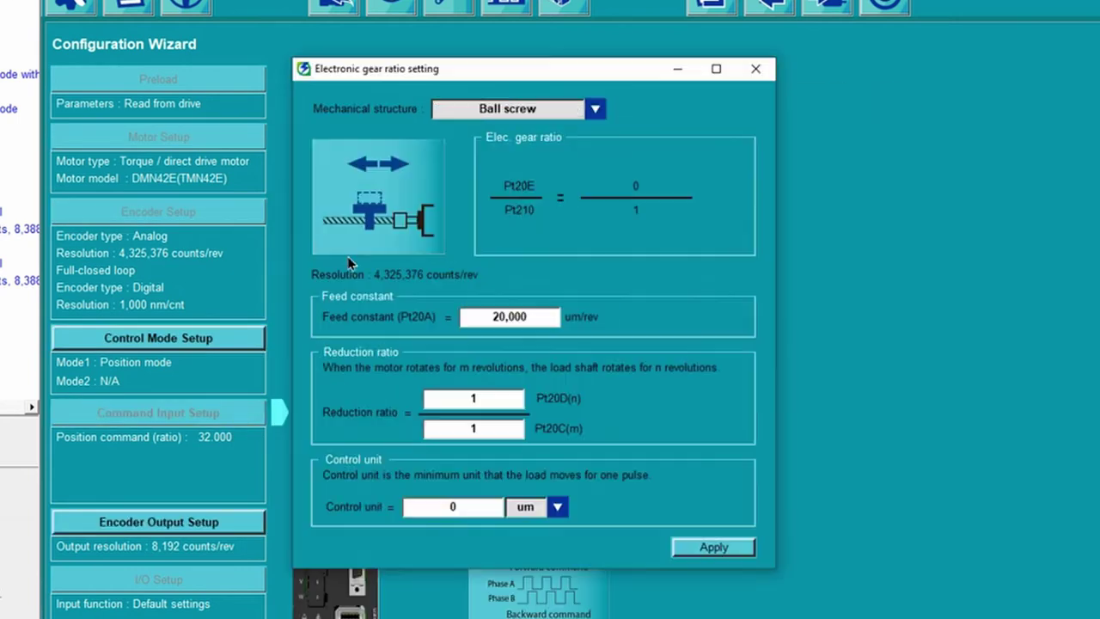
# Set the mechanical structure to Other with a control unit of 1 and apply.
pyautogui.moveTo(577, 83); pyautogui.dragTo(943, 89)
pyautogui.click(958, 117)
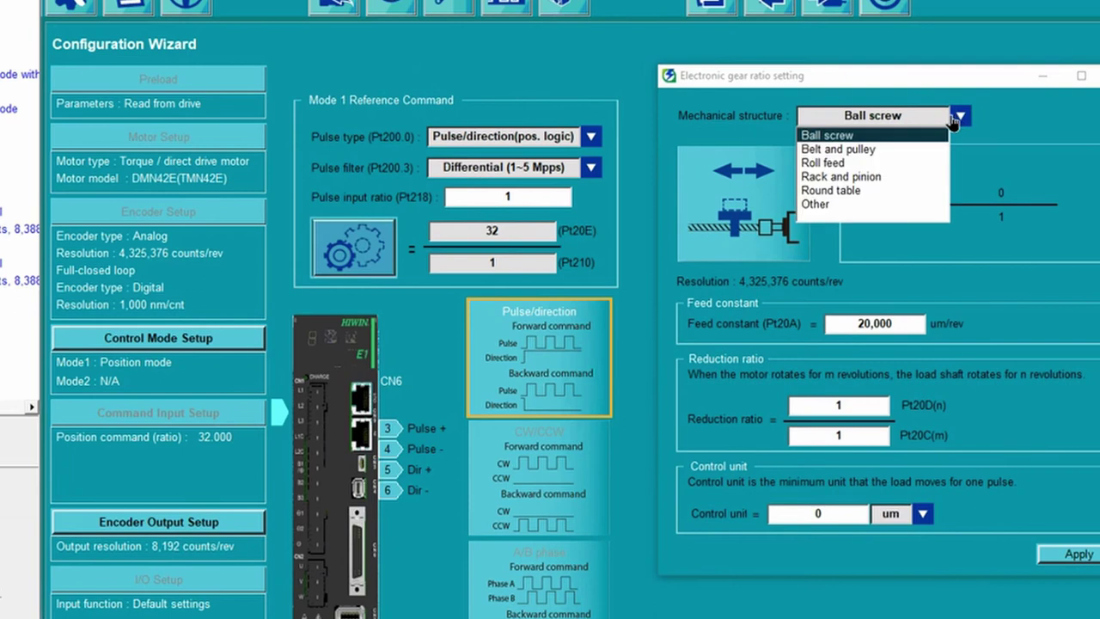
pyautogui.click(850, 205)
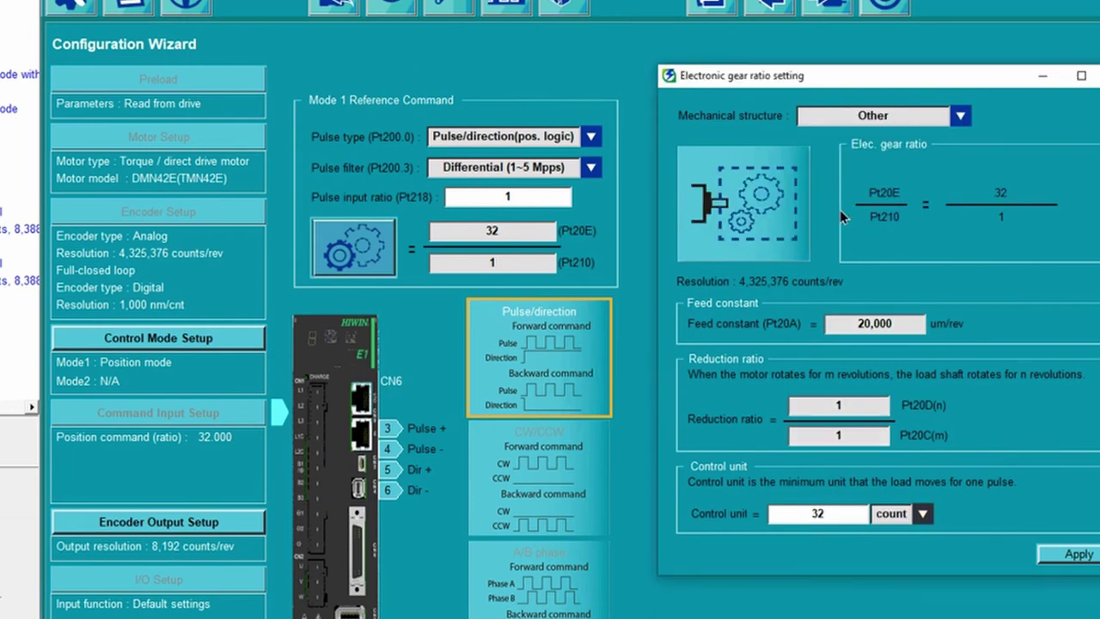
pyautogui.click(832, 513)
pyautogui.press('BackSpace')
pyautogui.press('BackSpace')
pyautogui.write('1')
pyautogui.press('Return')
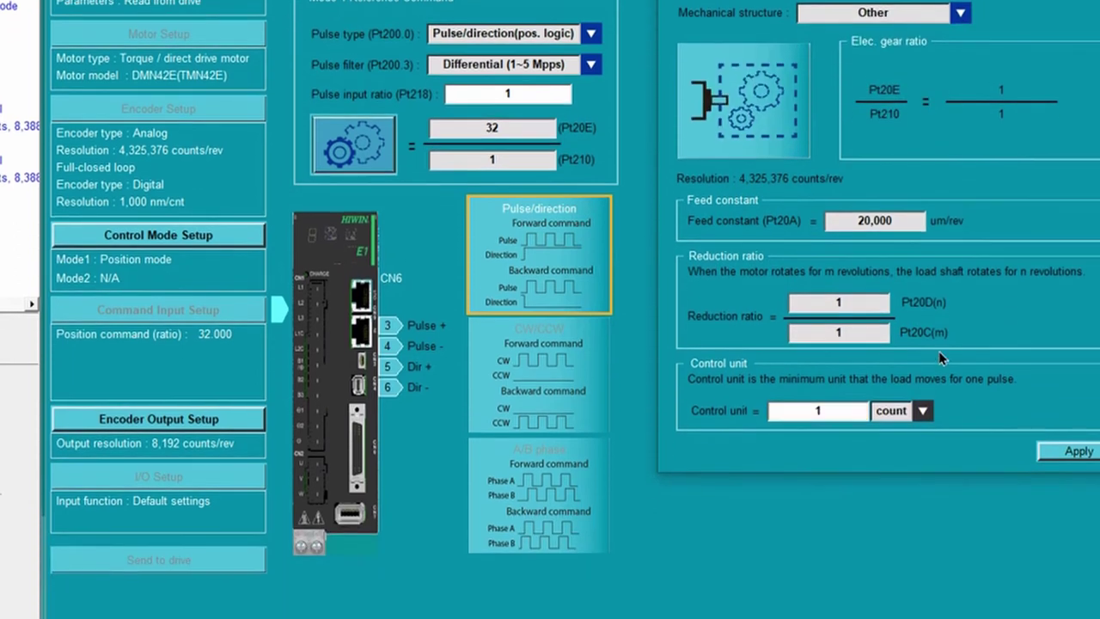
pyautogui.click(1070, 450)
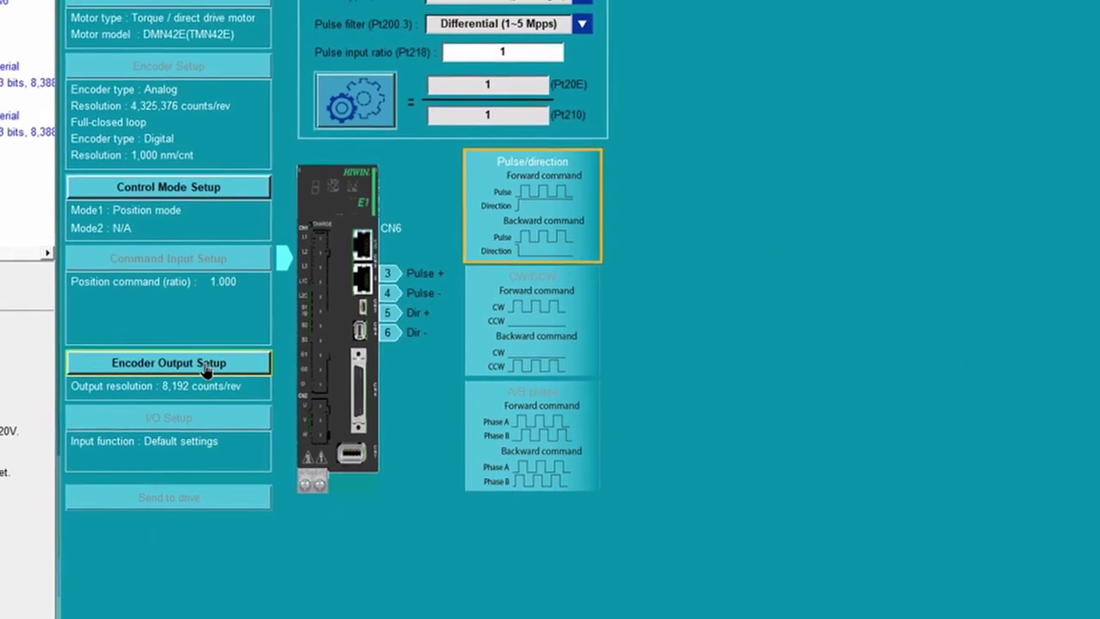
# Step through encoder output and I/O setup, then send the configuration to the drive.
pyautogui.click(207, 365)
pyautogui.click(172, 418)
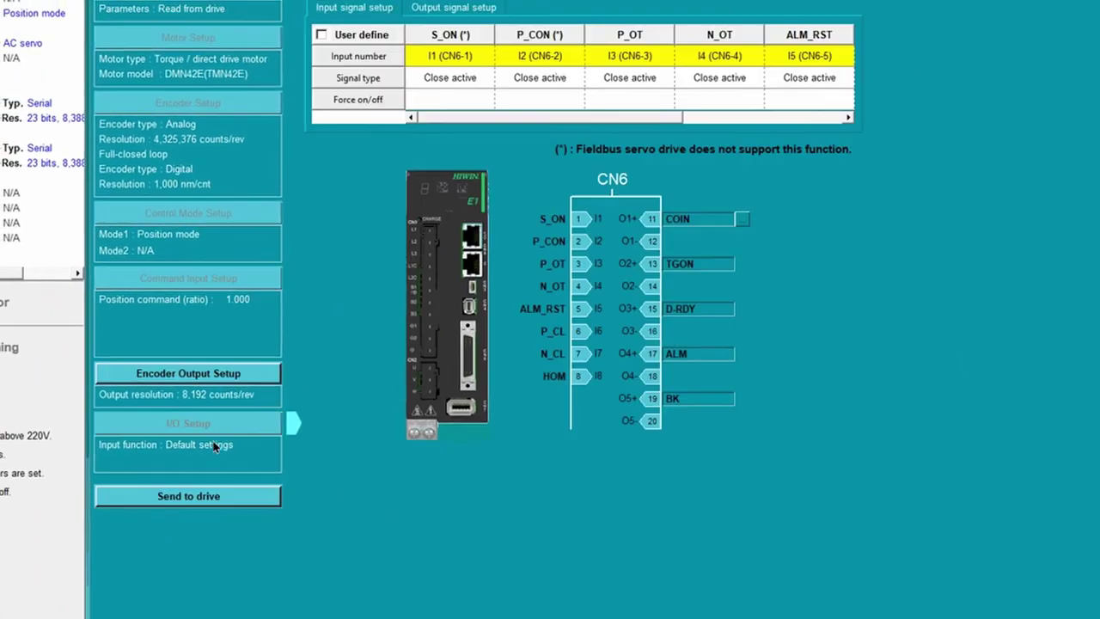
pyautogui.click(189, 496)
pyautogui.click(811, 574)
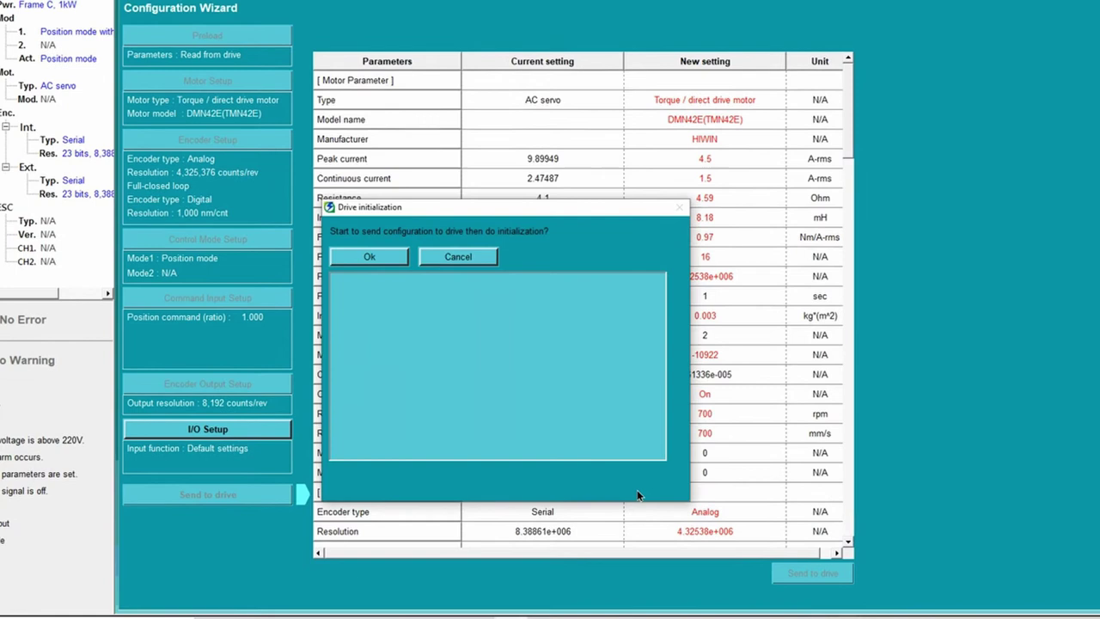
pyautogui.click(378, 258)
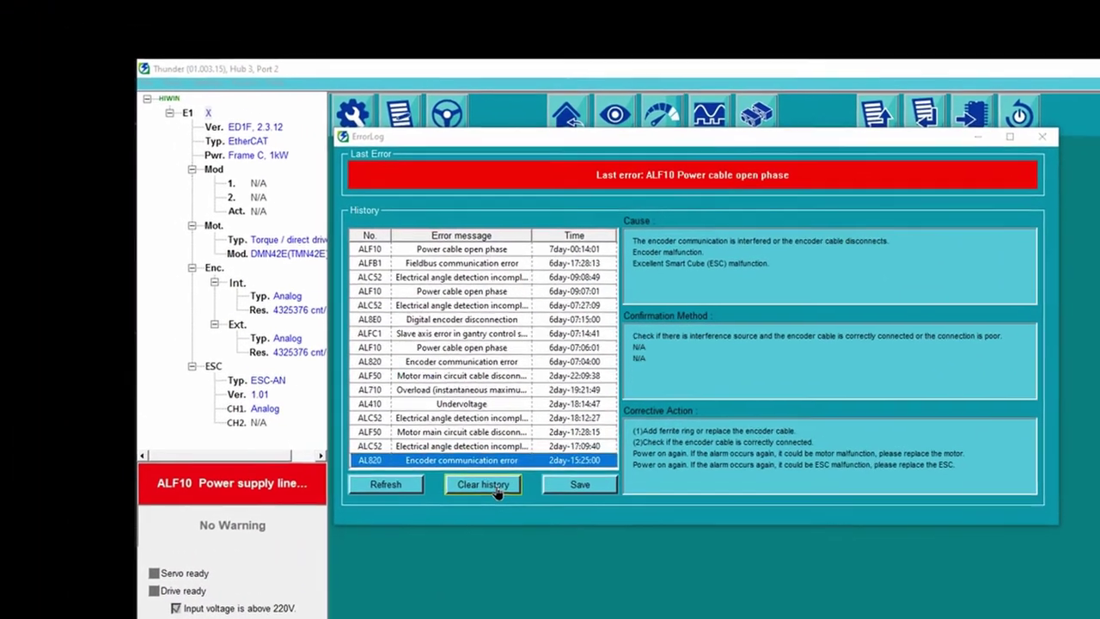
# Clear the error log history and switch to the Thunder access level.
pyautogui.click(403, 428)
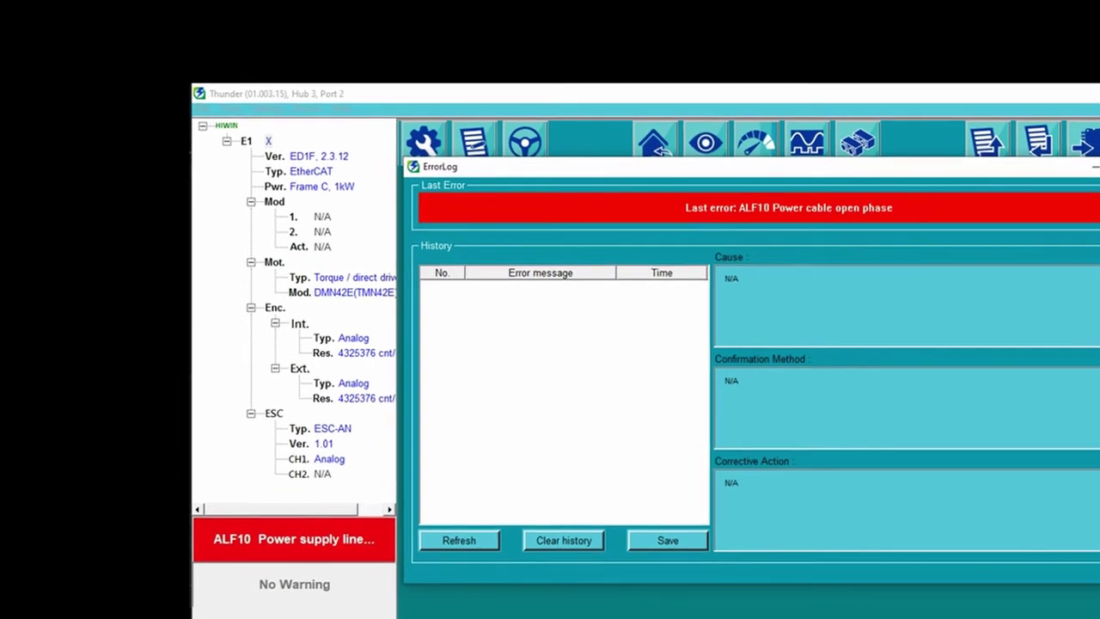
pyautogui.click(308, 109)
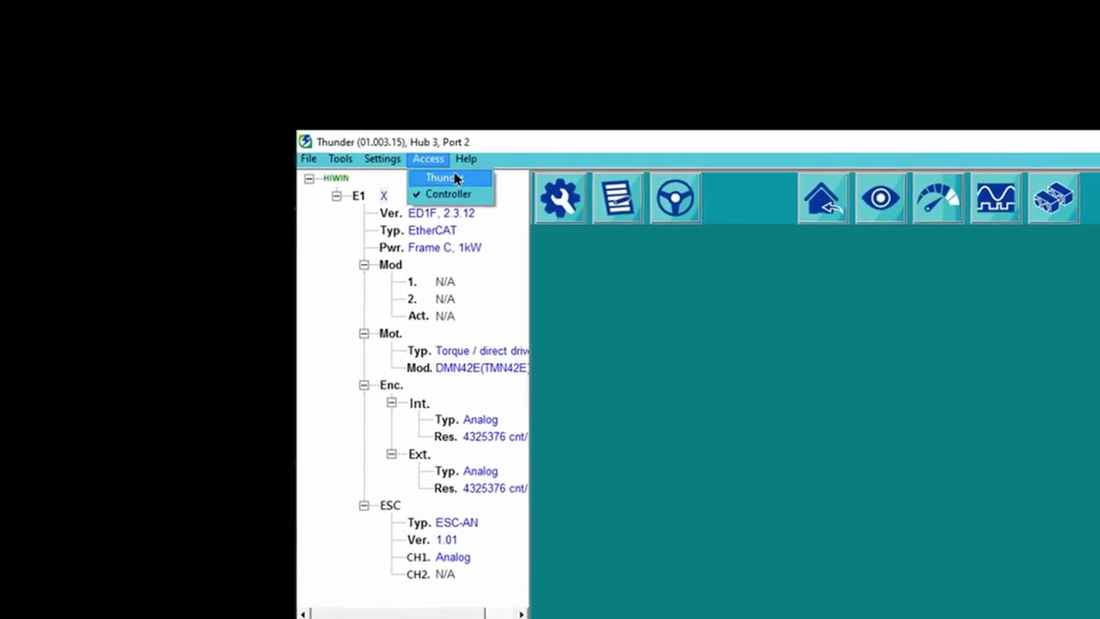
pyautogui.click(456, 178)
# Set parameter Pt00B to 0x0100 for single-phase power input.
pyautogui.click(618, 200)
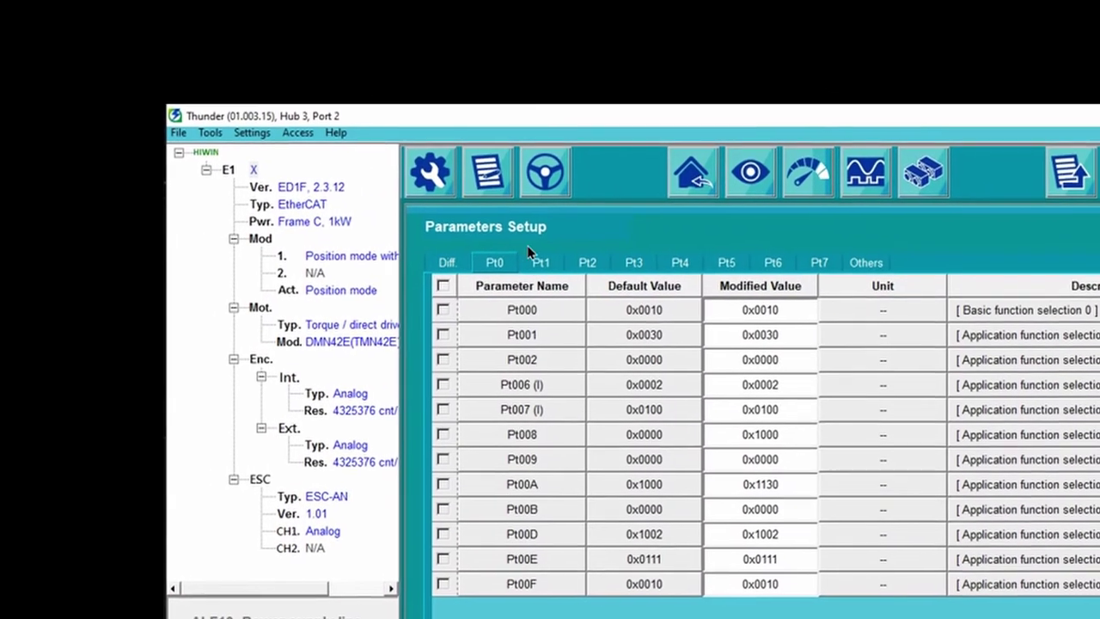
pyautogui.click(759, 335)
pyautogui.click(759, 434)
pyautogui.click(759, 511)
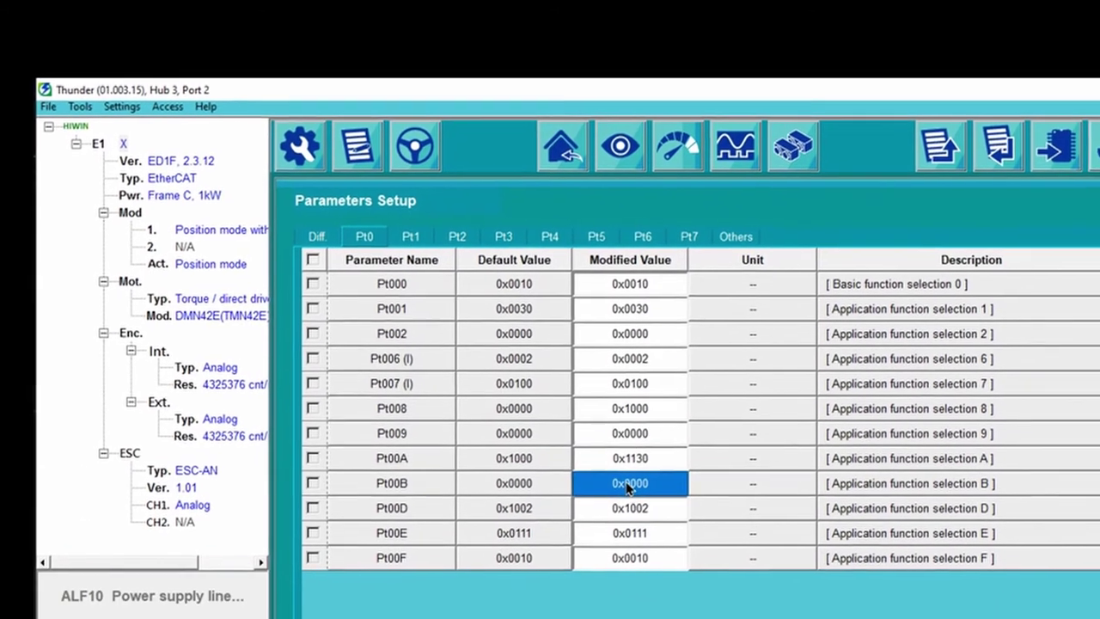
pyautogui.doubleClick(627, 484)
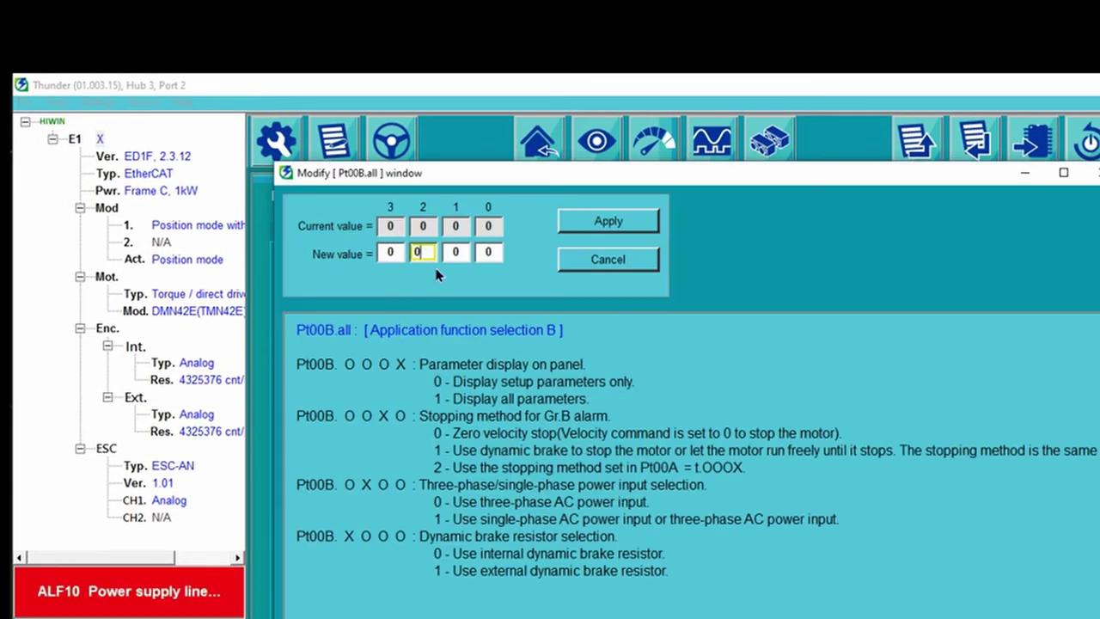
pyautogui.press('Tab')
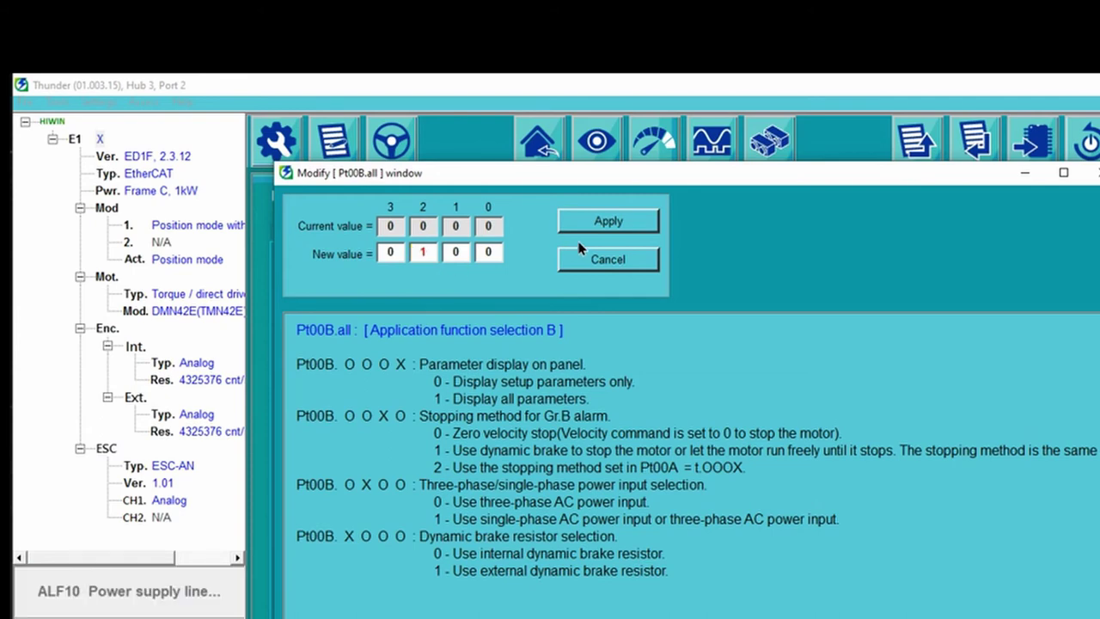
pyautogui.click(601, 222)
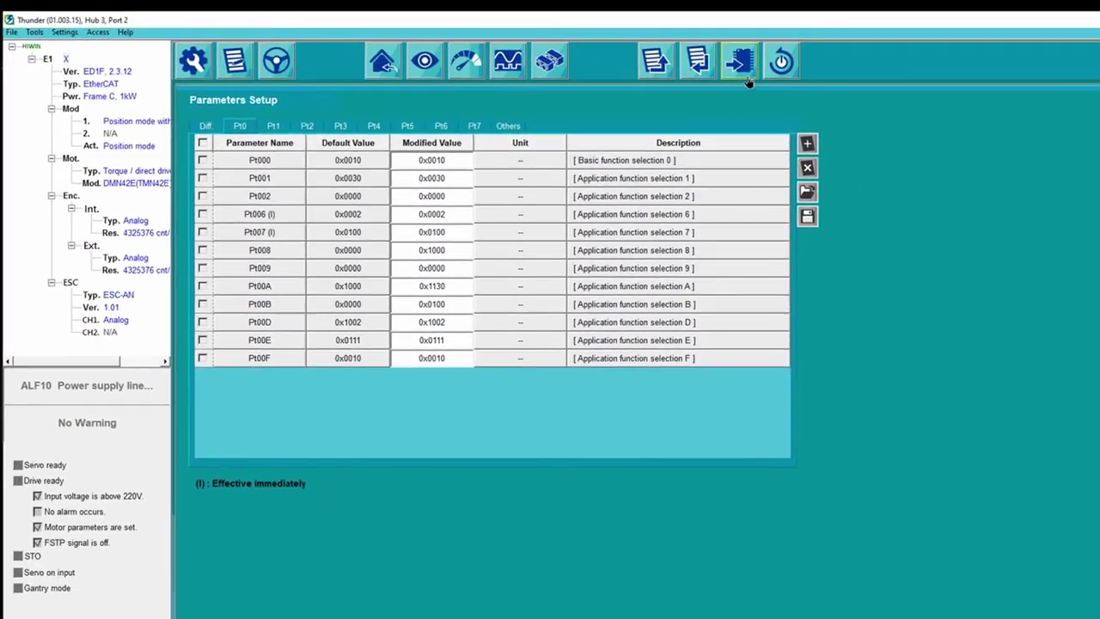
# Save the parameters to flash and reset the drive.
pyautogui.click(741, 66)
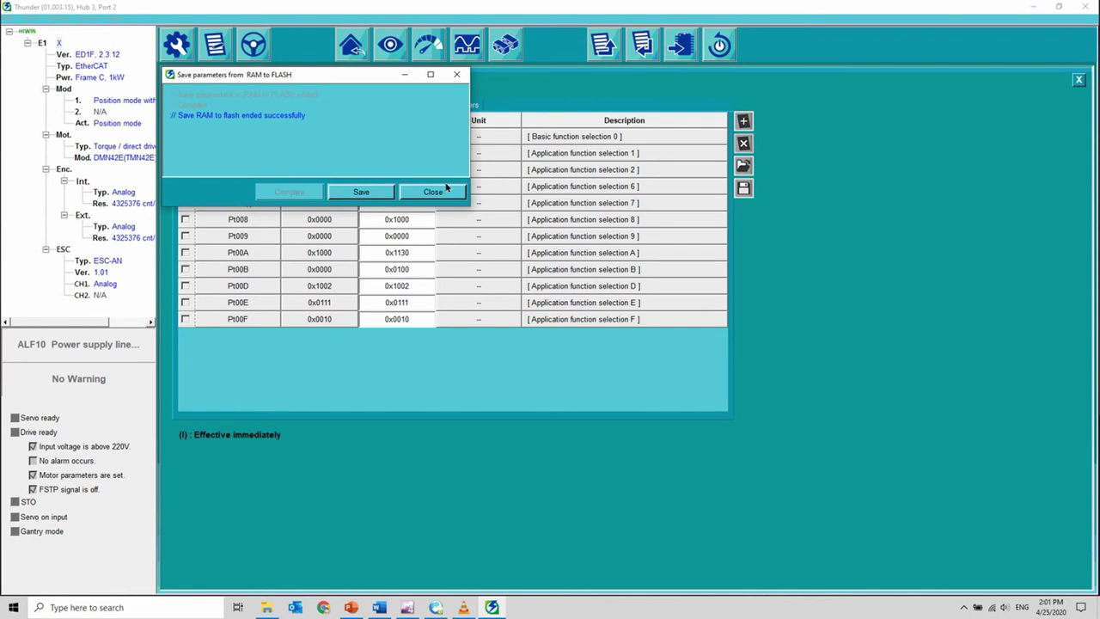
pyautogui.click(432, 191)
pyautogui.click(383, 192)
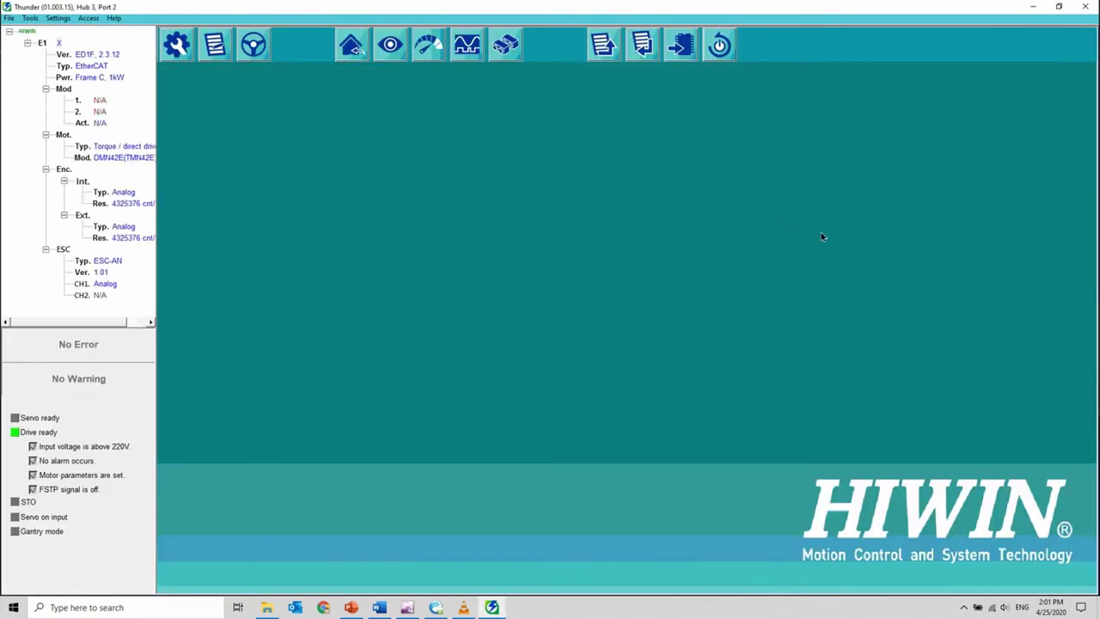
# Set gear ratio numerator Pt20E to 4325376 on the Pt2 tab.
pyautogui.click(215, 45)
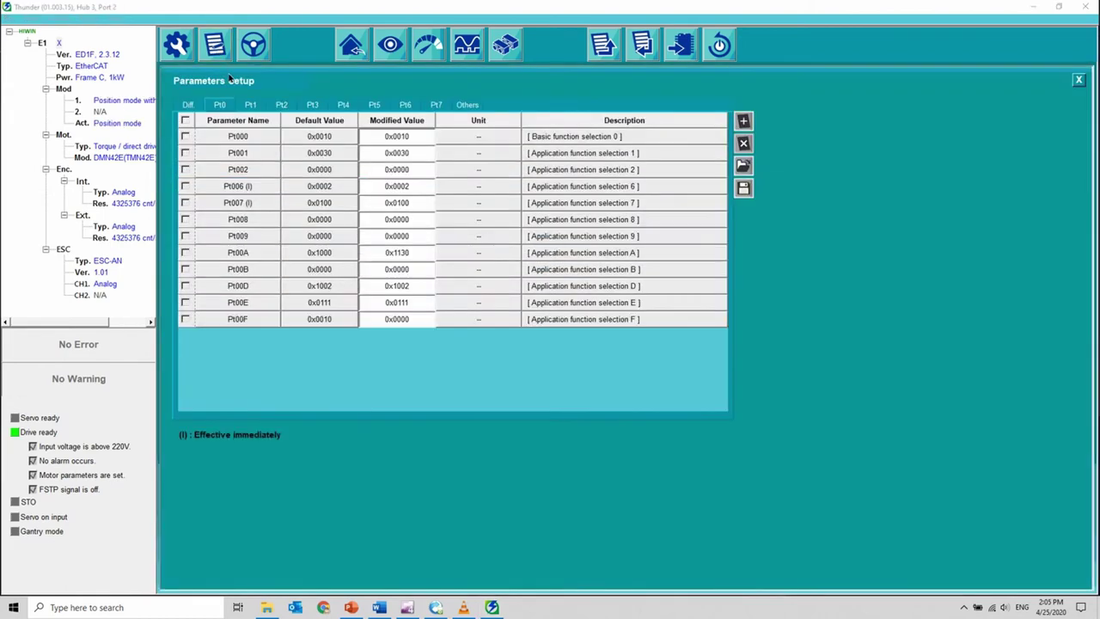
pyautogui.click(282, 105)
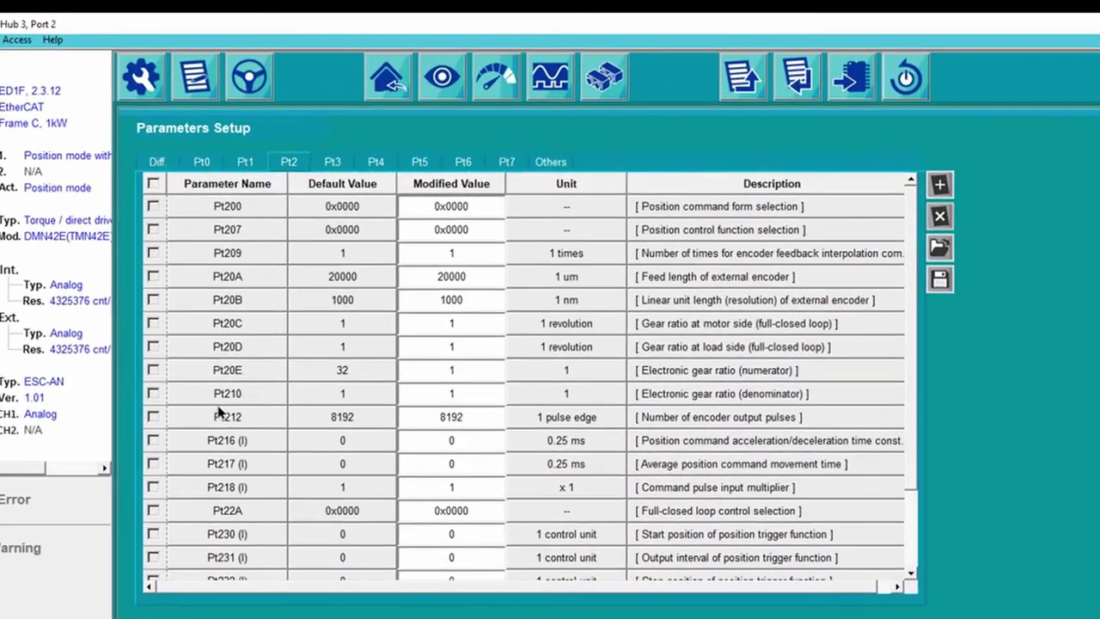
pyautogui.click(436, 398)
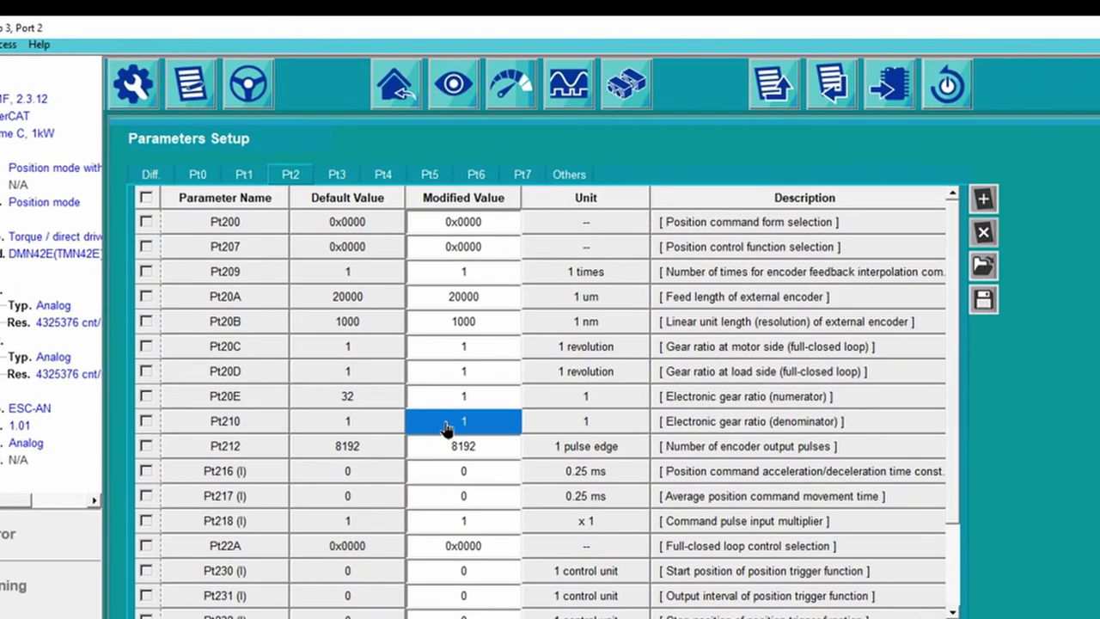
pyautogui.doubleClick(489, 413)
pyautogui.click(295, 196)
pyautogui.press('BackSpace')
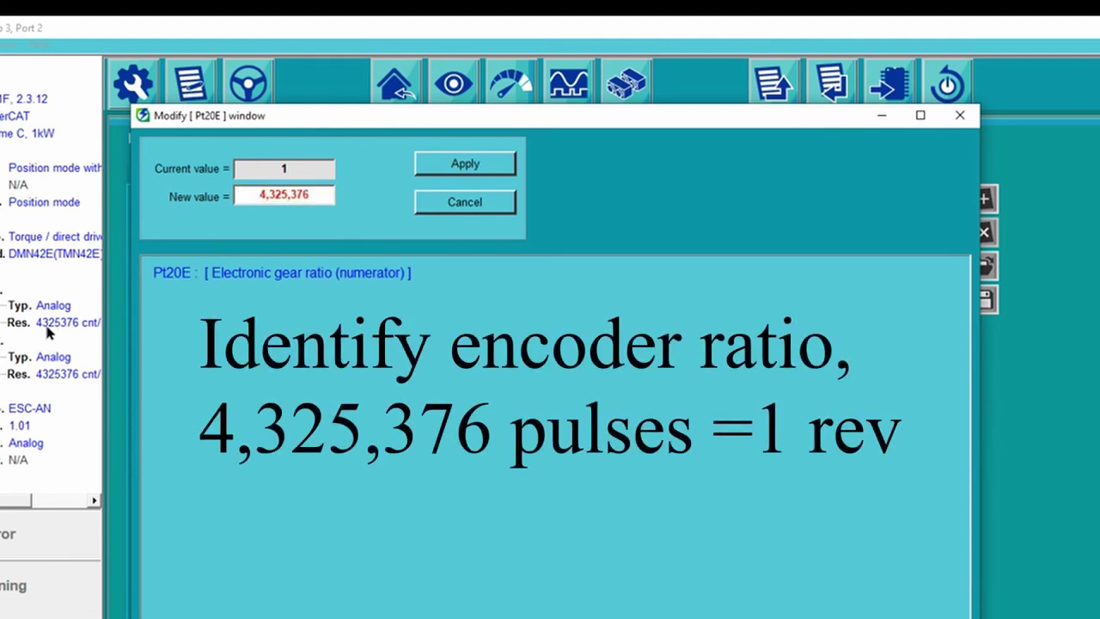
pyautogui.click(472, 165)
# Set gear ratio denominator Pt210 to 360000.
pyautogui.doubleClick(487, 427)
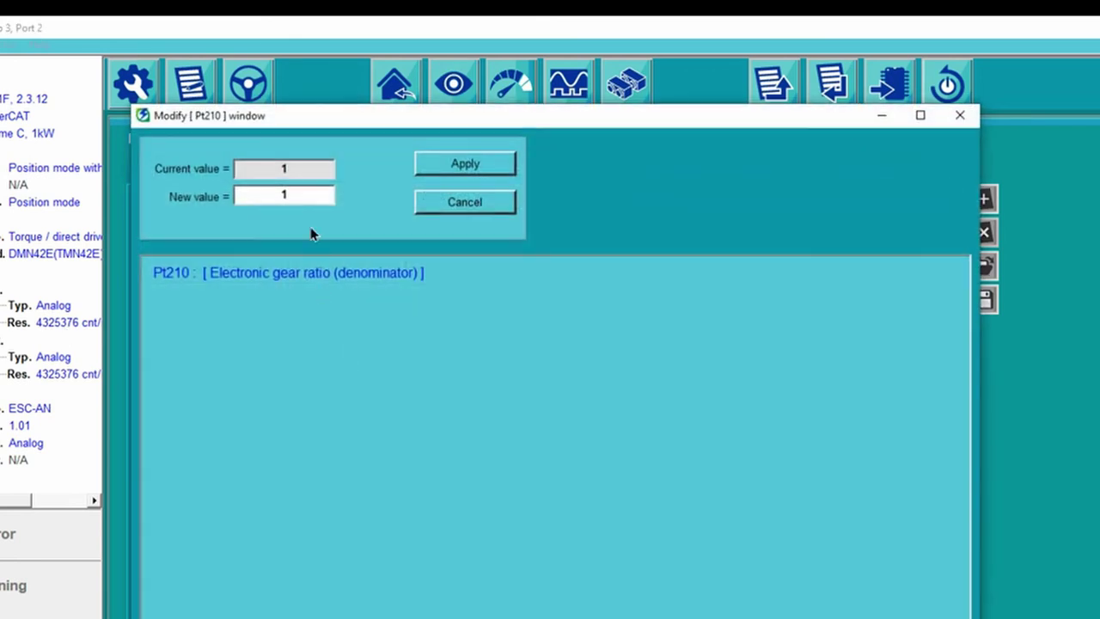
pyautogui.click(302, 204)
pyautogui.press('BackSpace')
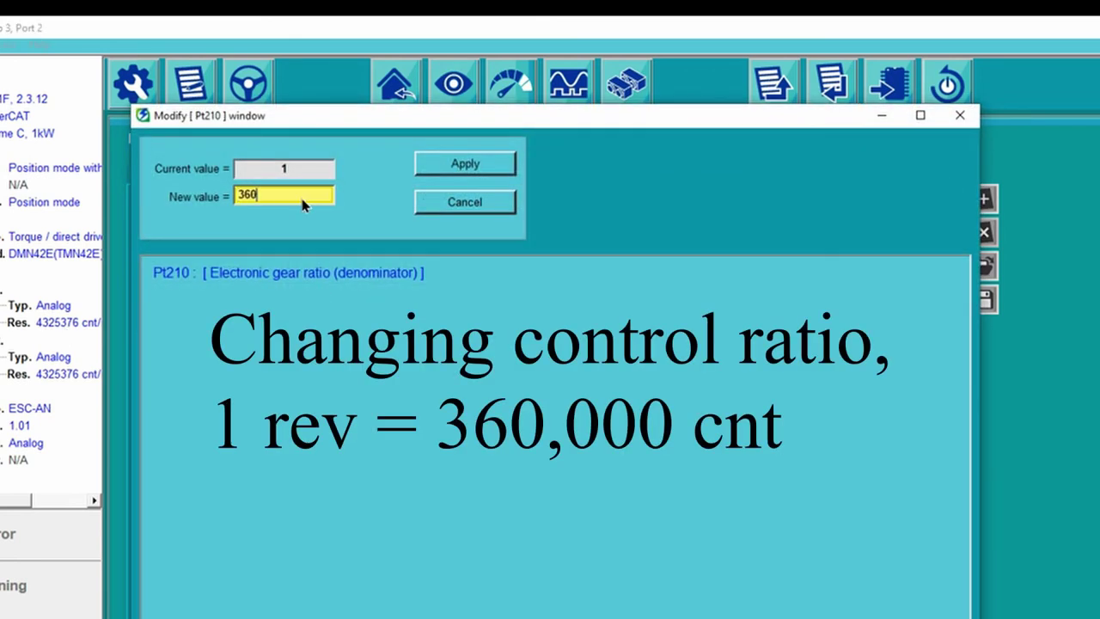
pyautogui.press('Return')
pyautogui.click(484, 172)
pyautogui.click(481, 398)
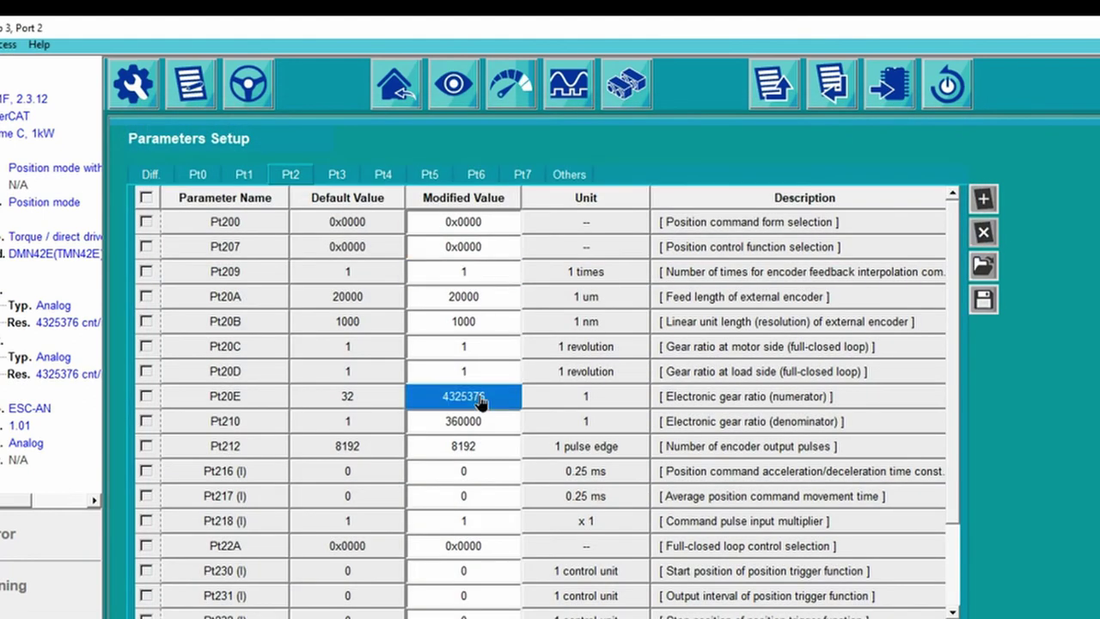
# Save the gear ratio parameters to flash and reset the drive.
pyautogui.click(877, 101)
pyautogui.click(516, 306)
pyautogui.click(948, 83)
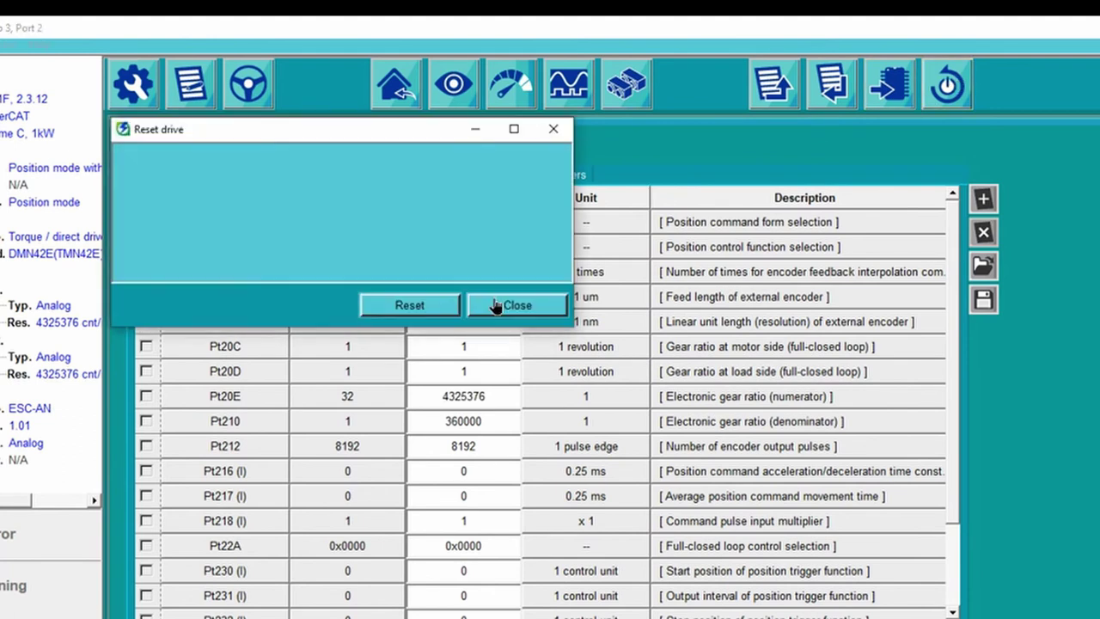
pyautogui.click(410, 305)
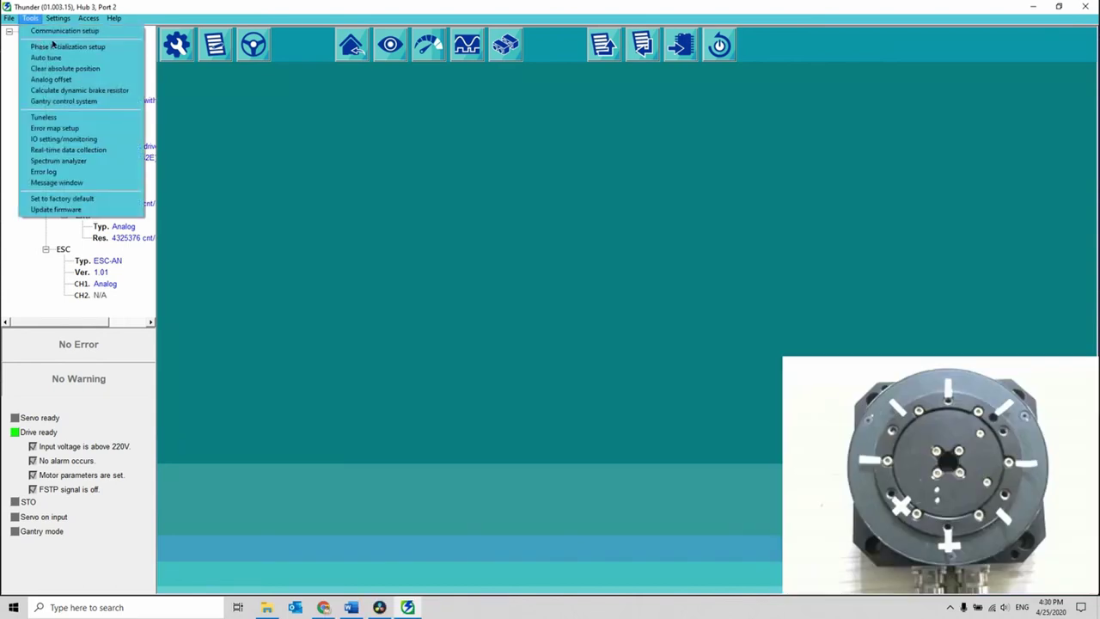
# Run phase initialization to a -64.9 deg offset, then save the parameters to flash.
pyautogui.click(69, 41)
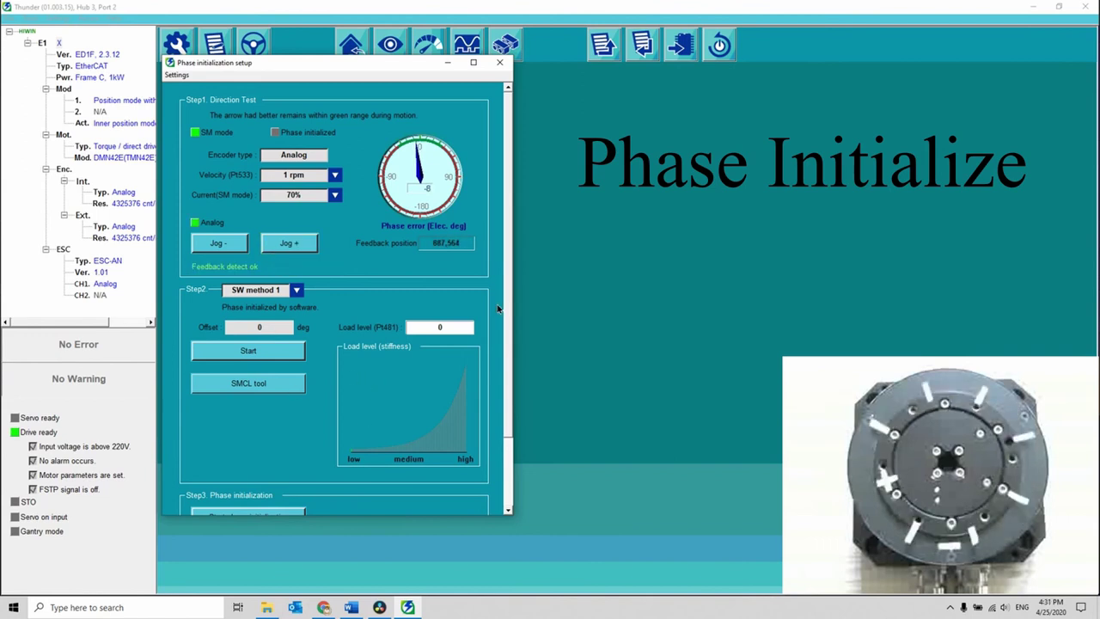
pyautogui.scroll(-2, 301, 352)
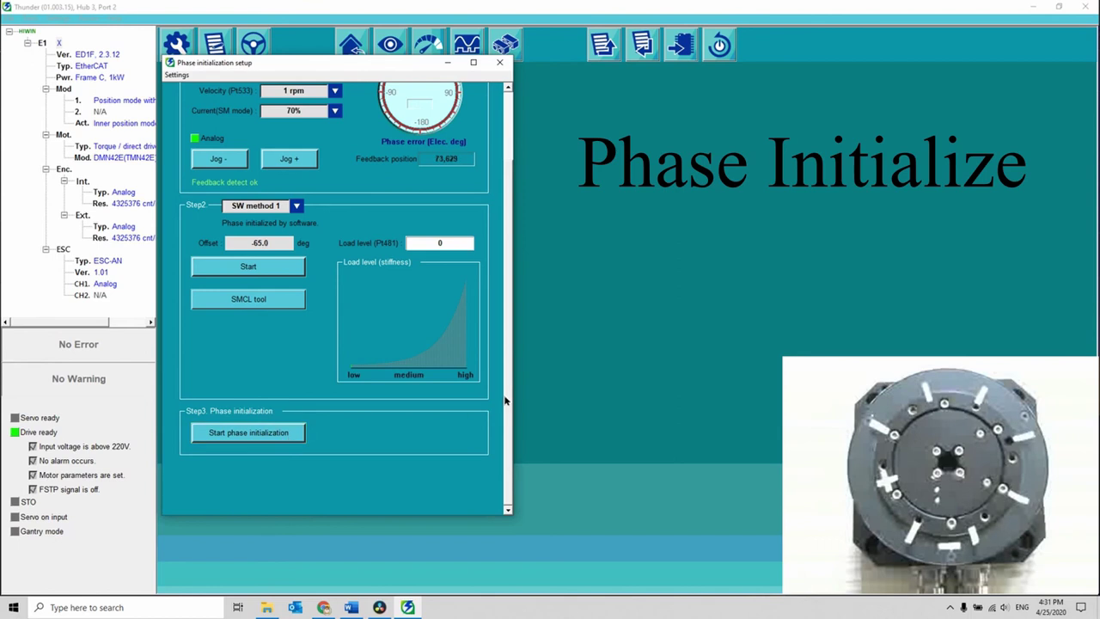
pyautogui.scroll(2, 497, 294)
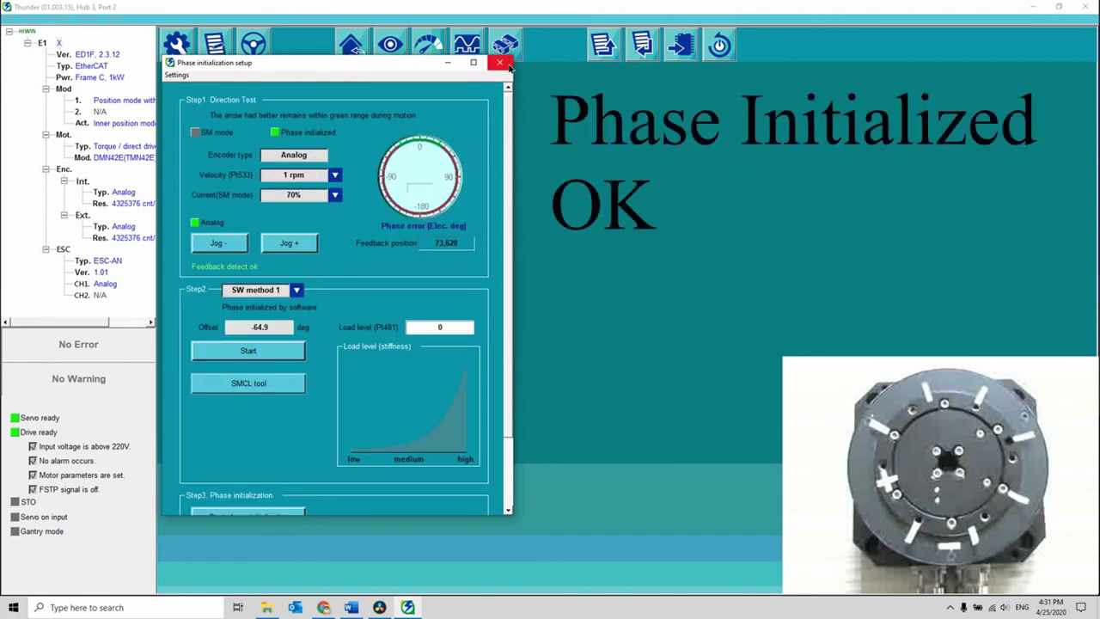
pyautogui.click(500, 63)
pyautogui.click(679, 47)
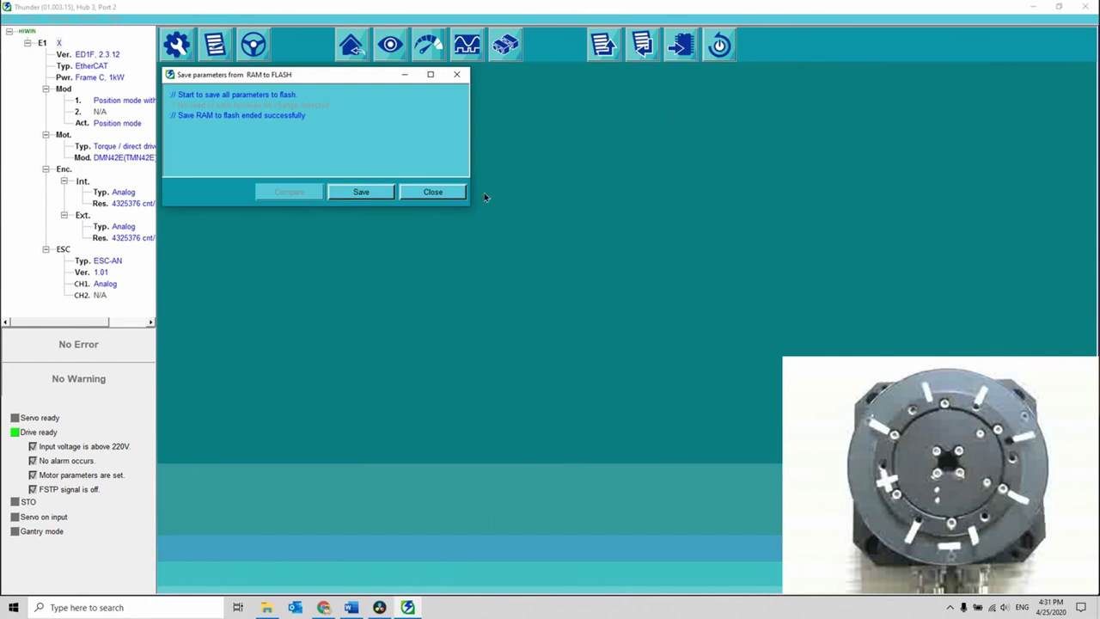
pyautogui.click(438, 192)
# Enable the servo under Test Run's JOG tab and jog the motor forward and back at 60 rpm.
pyautogui.click(215, 48)
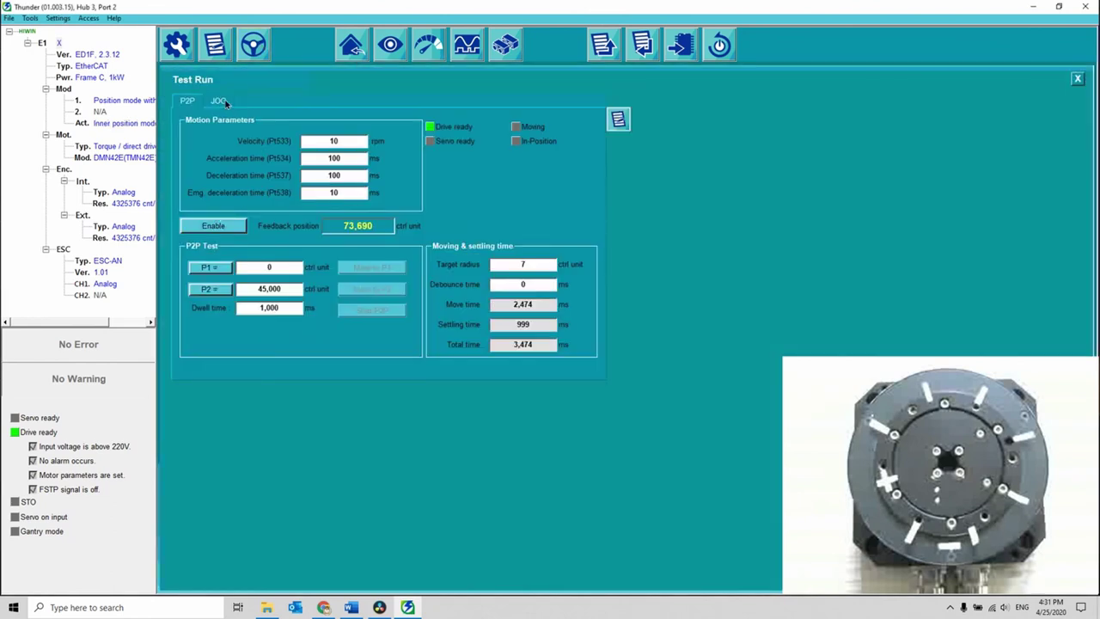
pyautogui.click(218, 100)
pyautogui.click(215, 226)
pyautogui.click(361, 267)
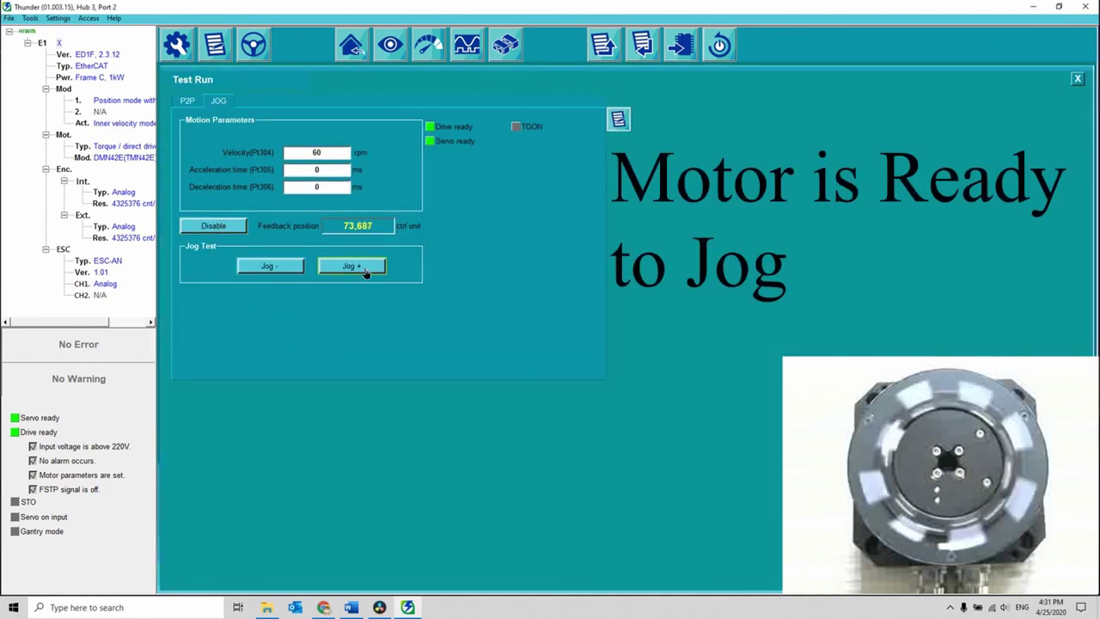
pyautogui.click(280, 266)
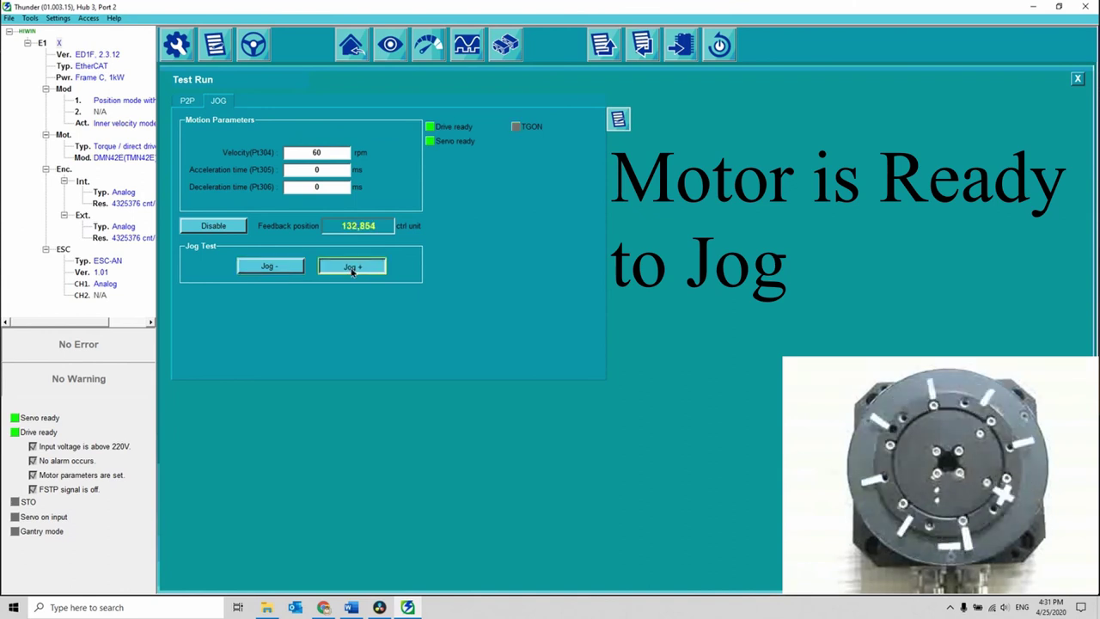
pyautogui.click(265, 265)
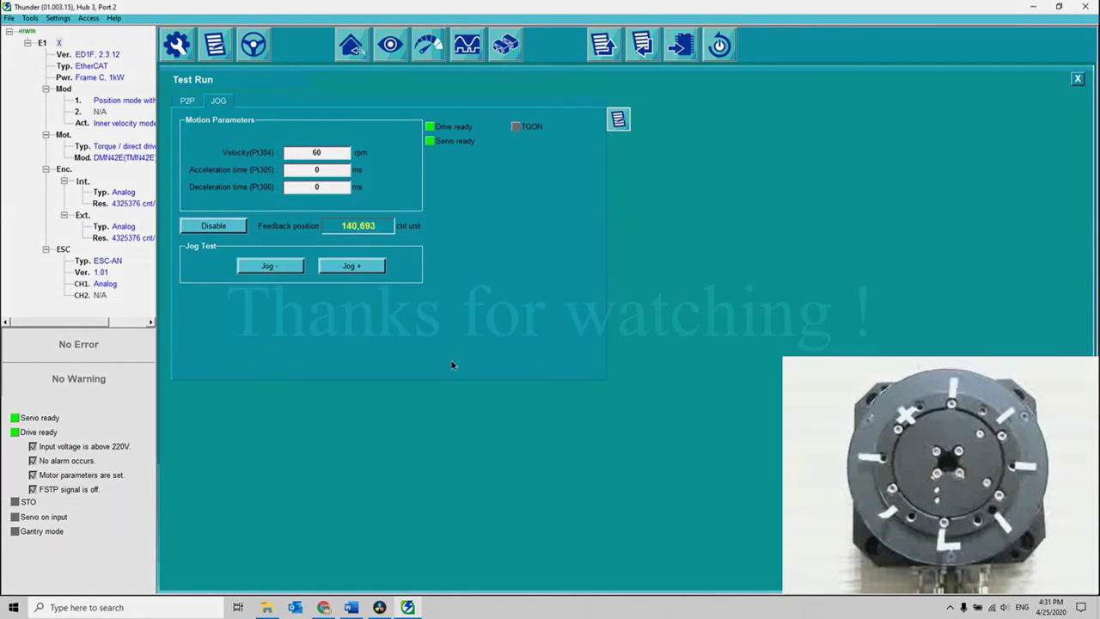